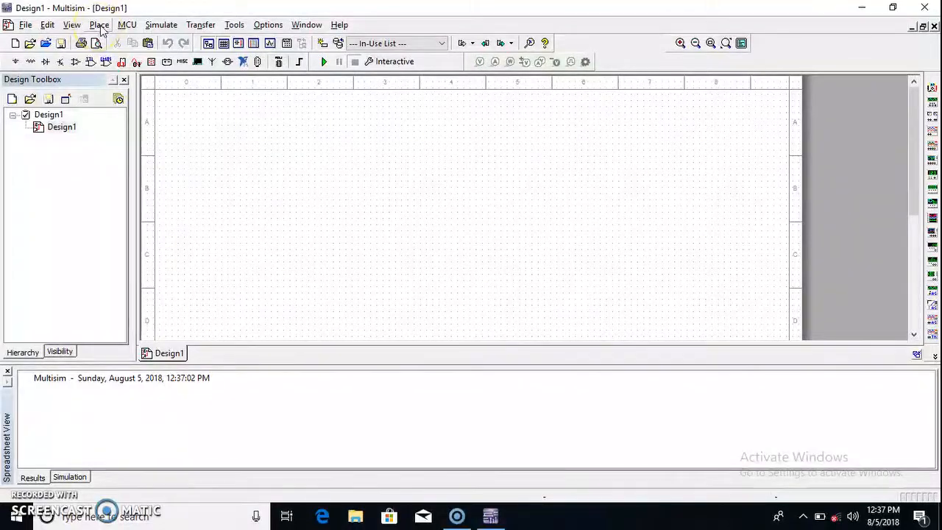
# Place a MOS_N transistor from the Transistors group's TRANSISTORS_VIRTUAL family in the upper-middle area of the schematic
pyautogui.click(100, 25)
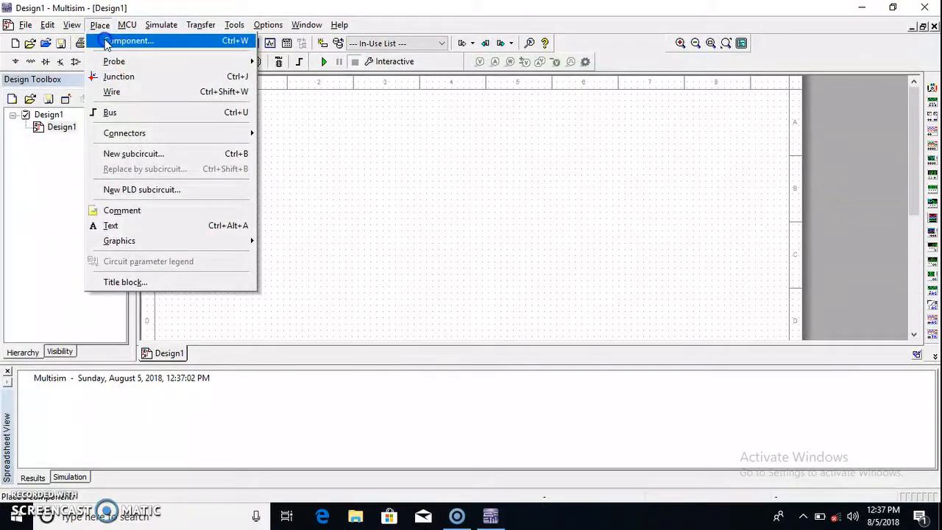
pyautogui.click(107, 42)
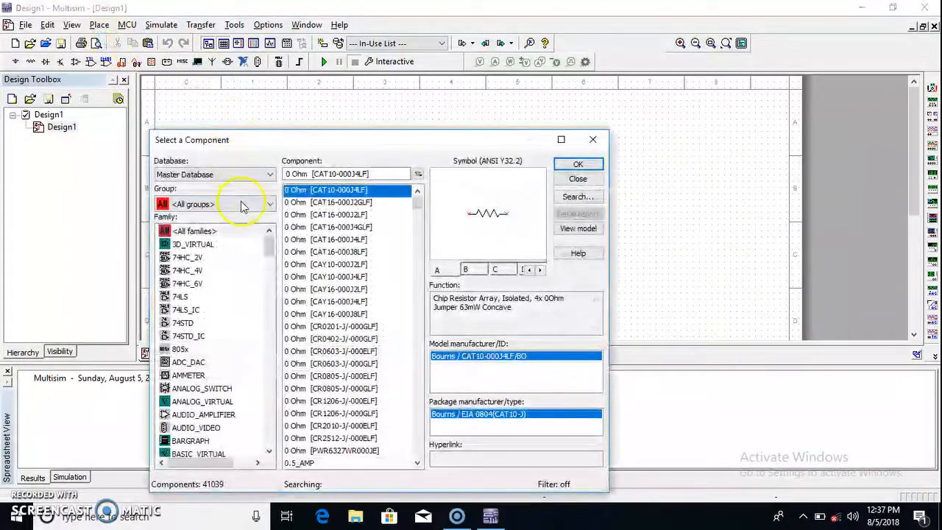
pyautogui.click(265, 204)
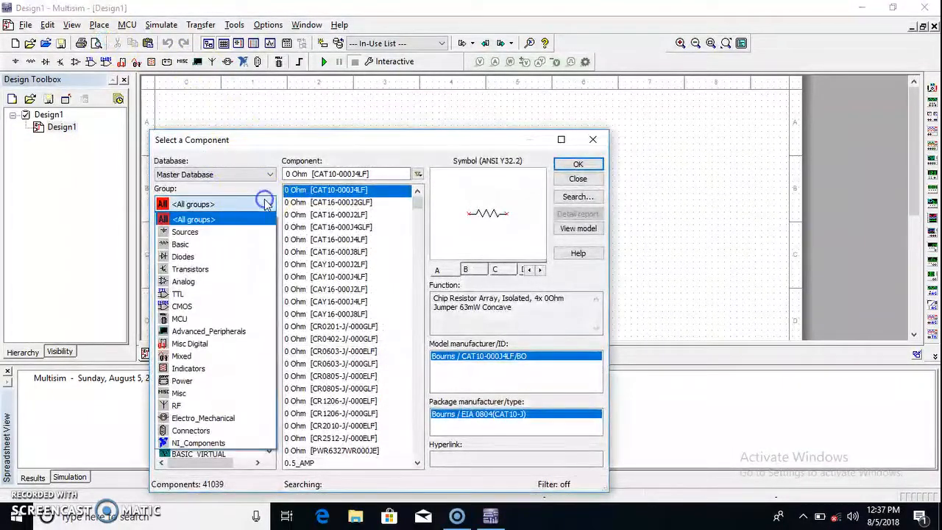
pyautogui.click(207, 269)
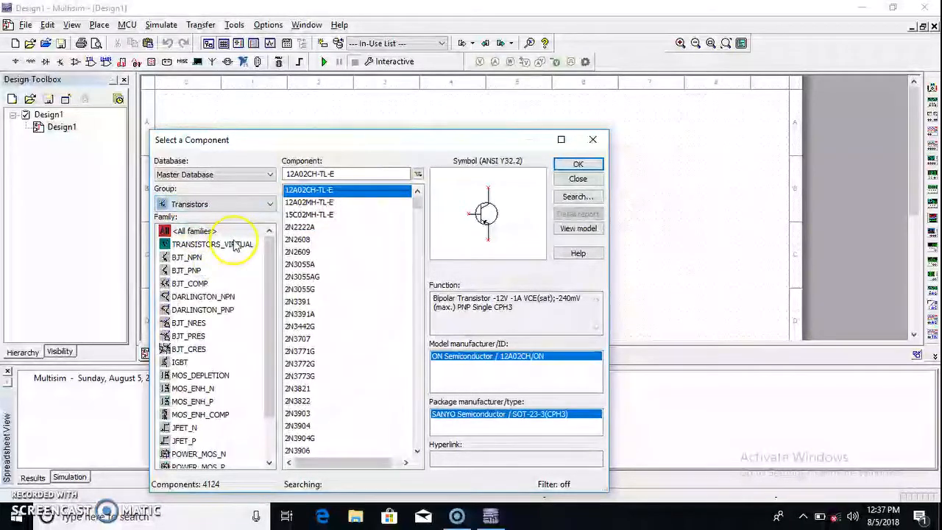
pyautogui.click(234, 244)
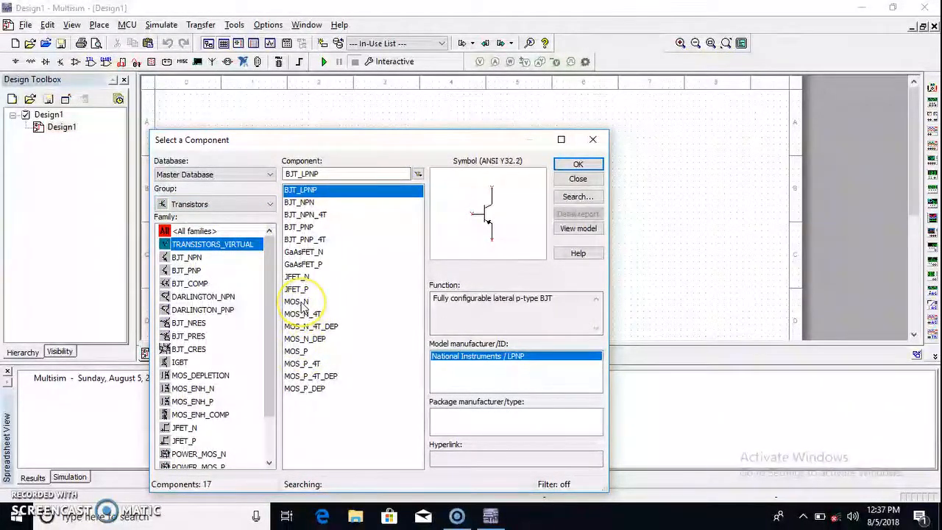
pyautogui.click(301, 305)
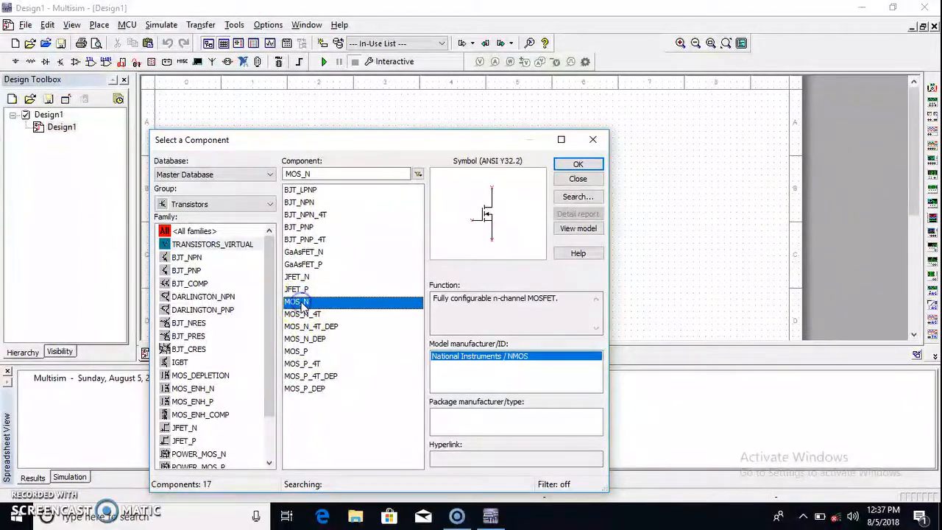
pyautogui.click(578, 163)
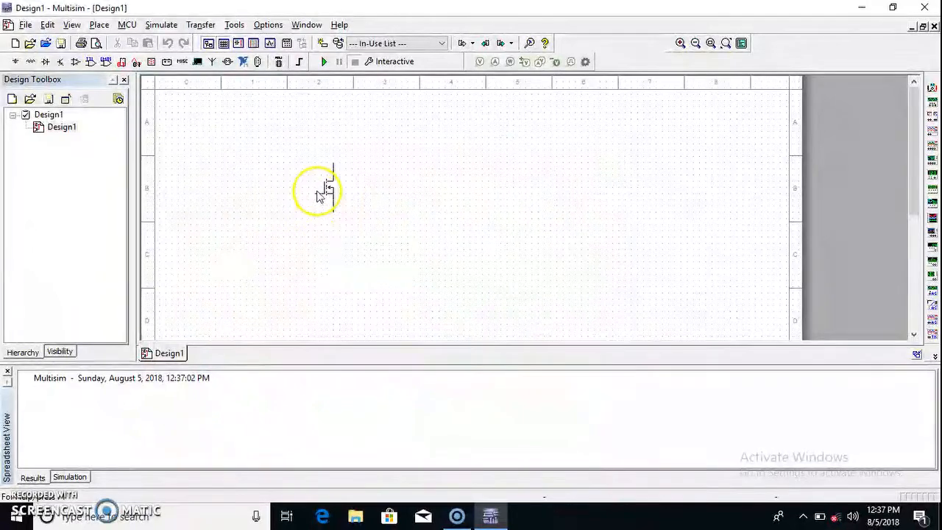
pyautogui.click(317, 190)
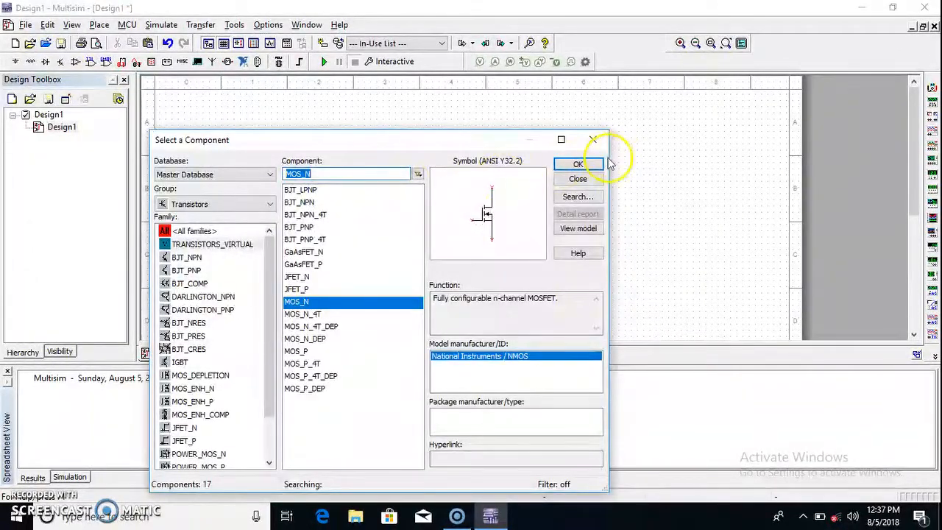
# Place two more MOS_N transistors in a row to the right of Q1, evenly spaced
pyautogui.click(578, 164)
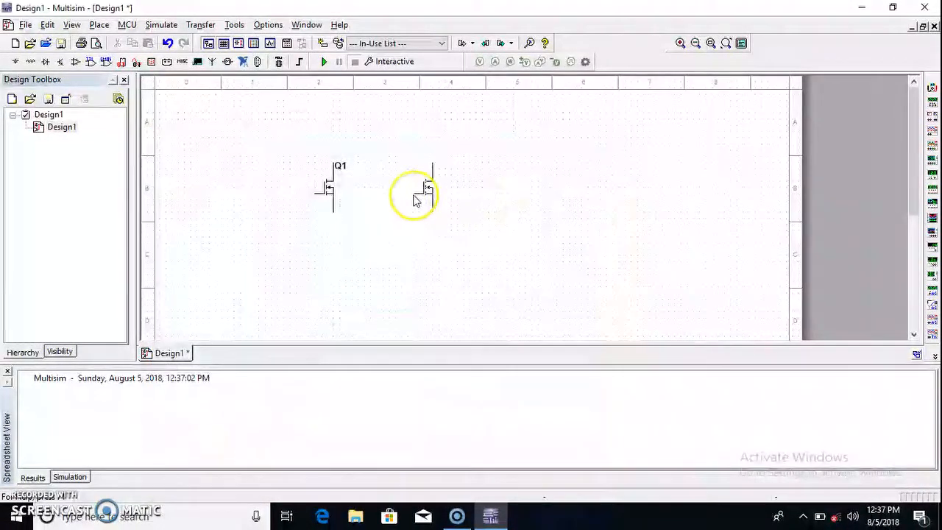
pyautogui.click(412, 197)
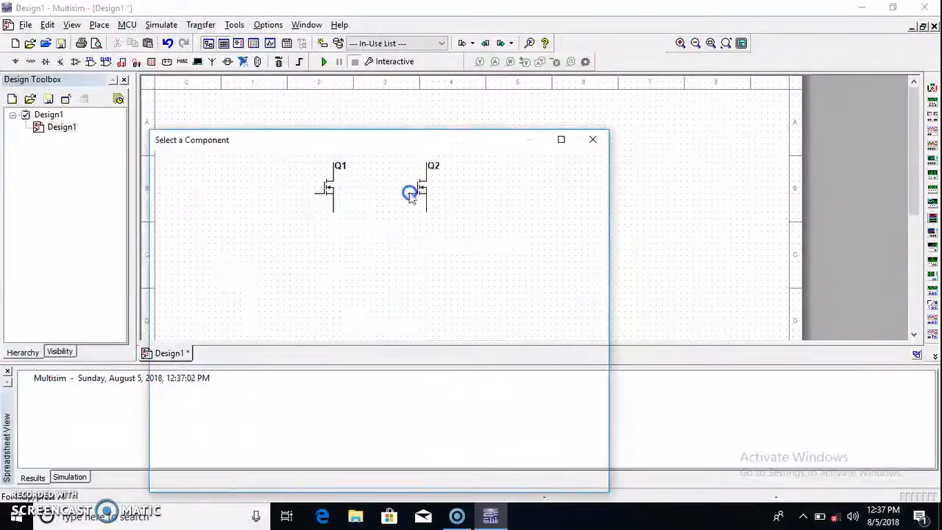
pyautogui.click(578, 163)
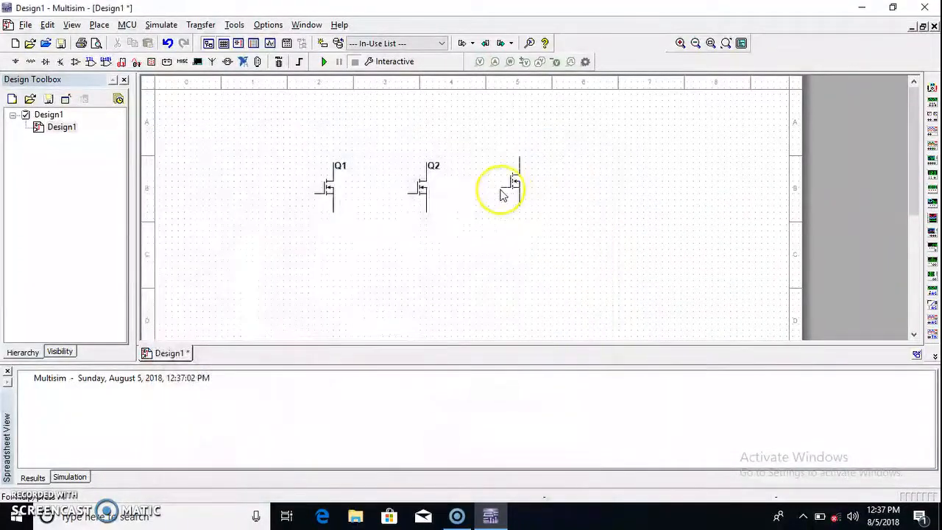
pyautogui.press('Escape')
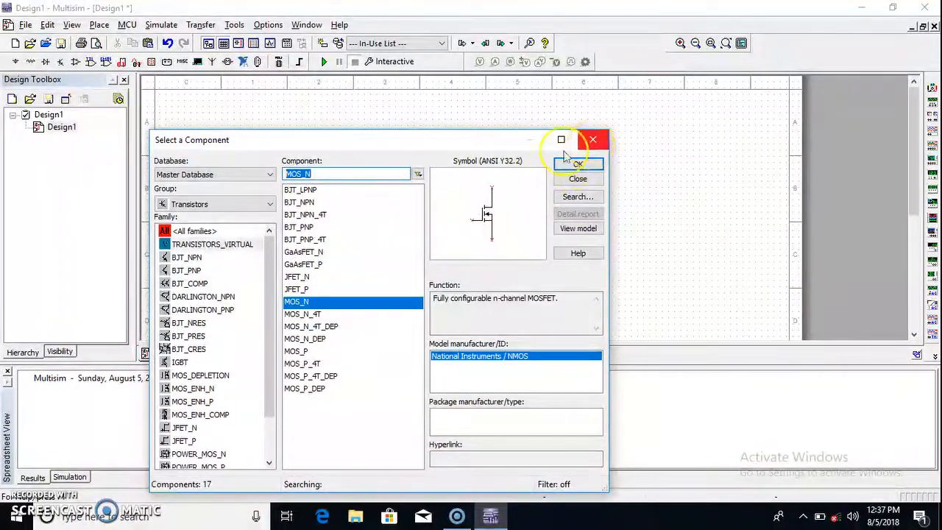
# Place three 1 kΩ resistors from the Basic group's RESISTOR family, one above each of the three transistors
pyautogui.click(266, 205)
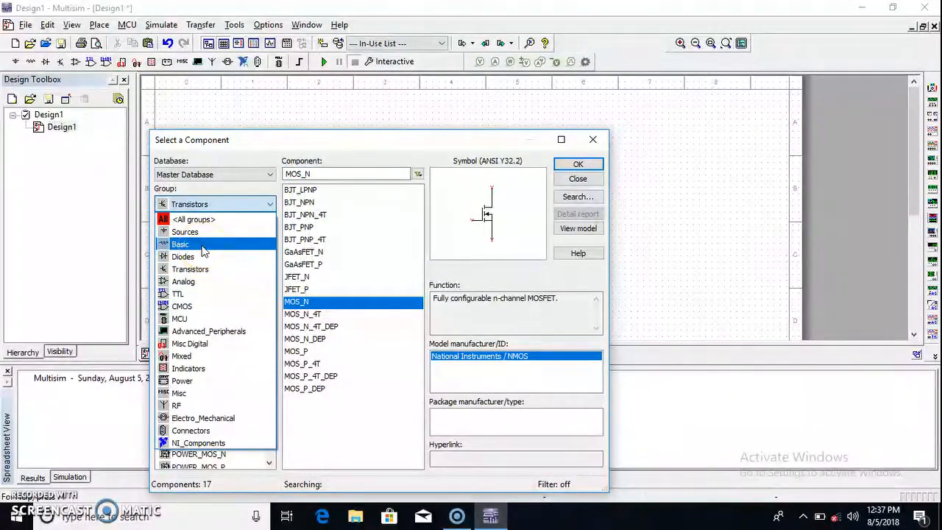
pyautogui.click(203, 247)
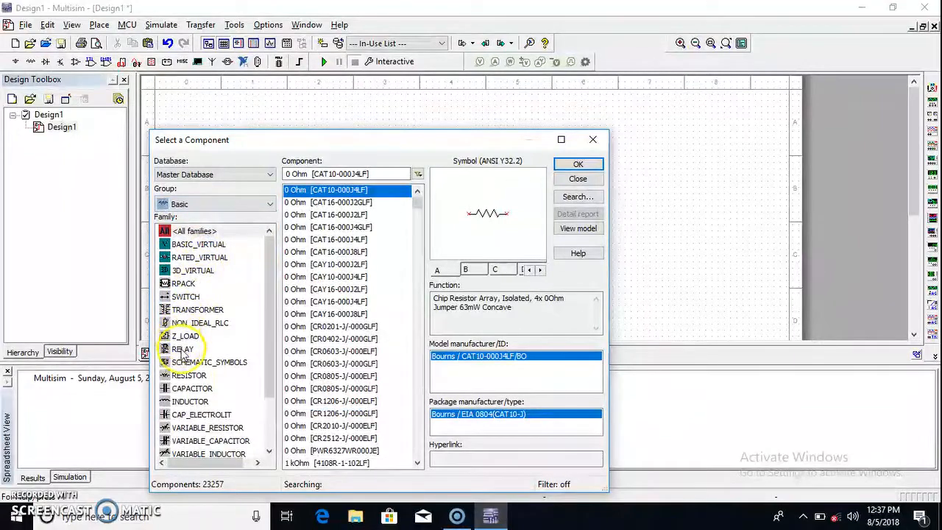
pyautogui.click(188, 376)
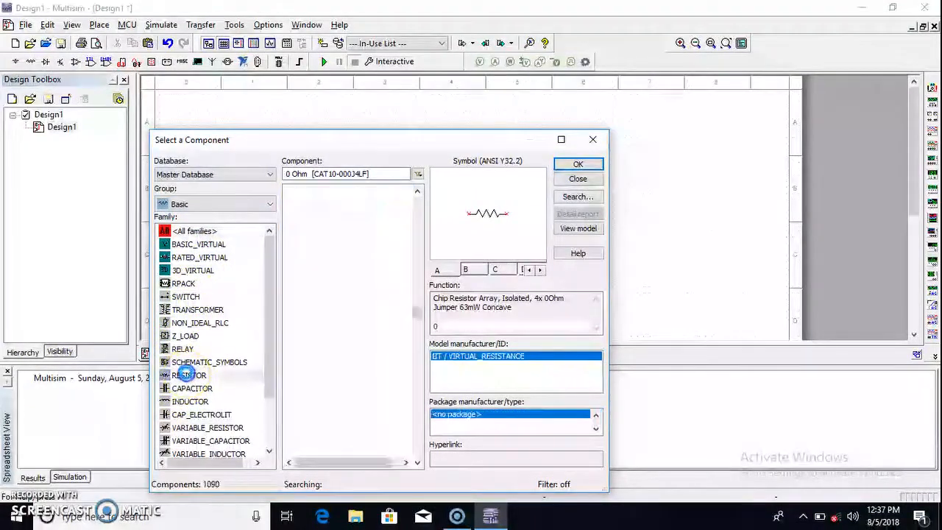
pyautogui.click(563, 165)
pyautogui.click(327, 129)
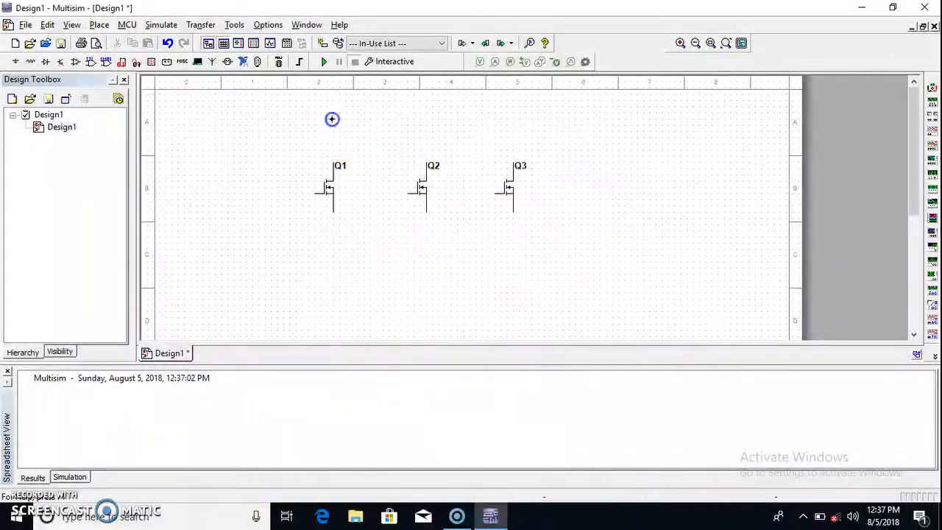
pyautogui.click(579, 165)
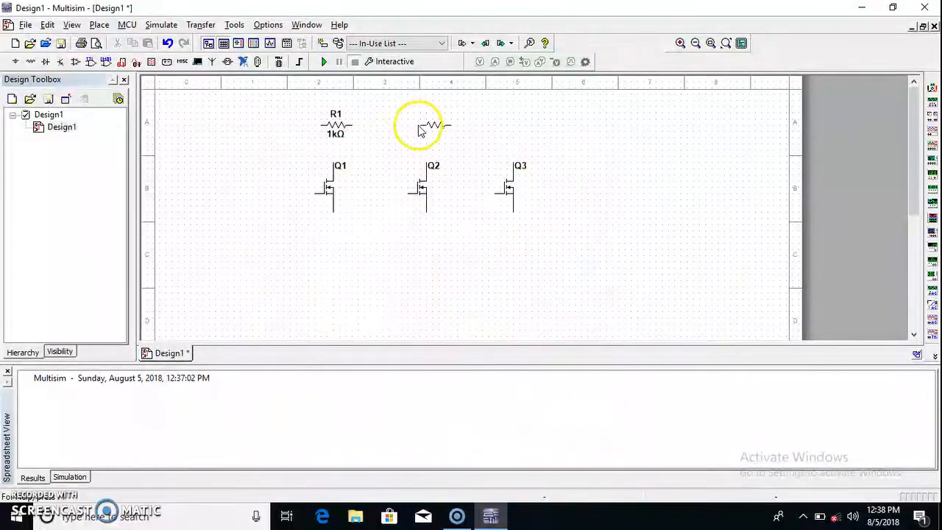
pyautogui.click(419, 131)
pyautogui.click(580, 163)
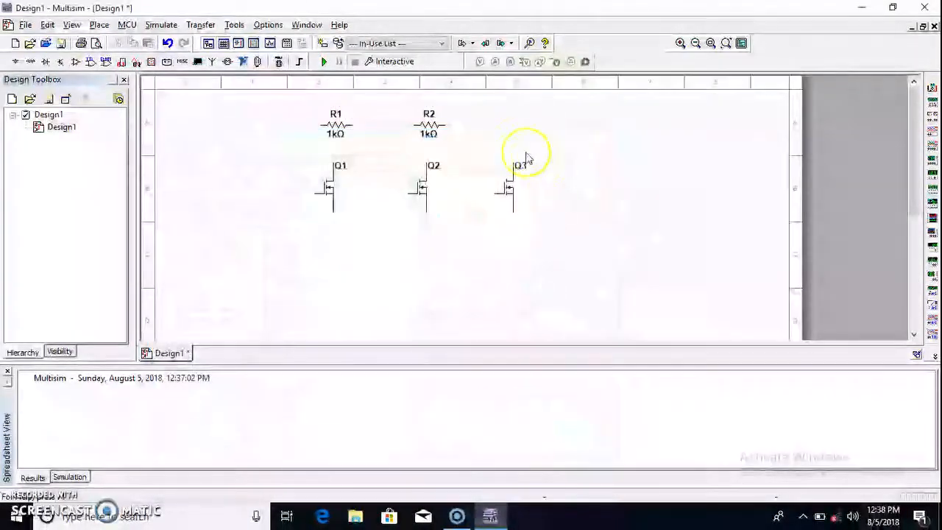
pyautogui.click(506, 129)
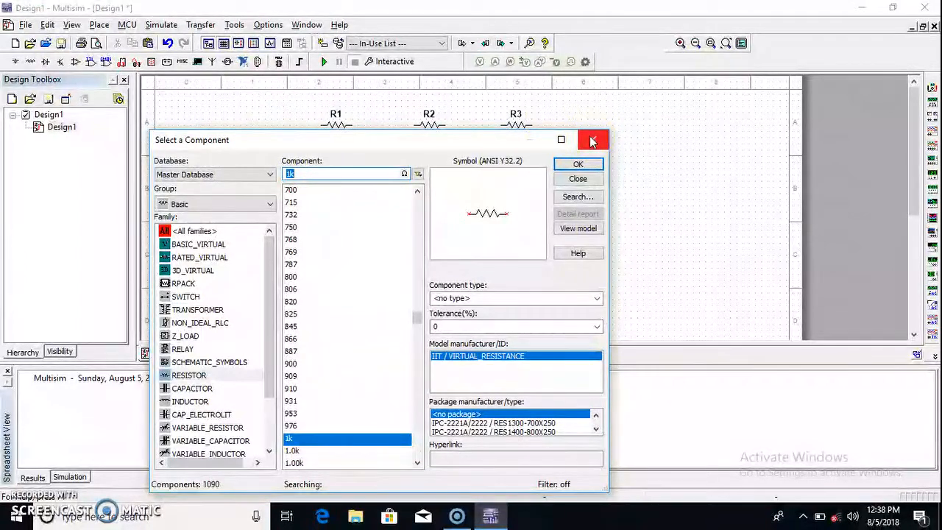
# Place two DC_POWER sources from the POWER_SOURCES family, one to the lower left of Q1 and one to the right of R3
pyautogui.click(270, 202)
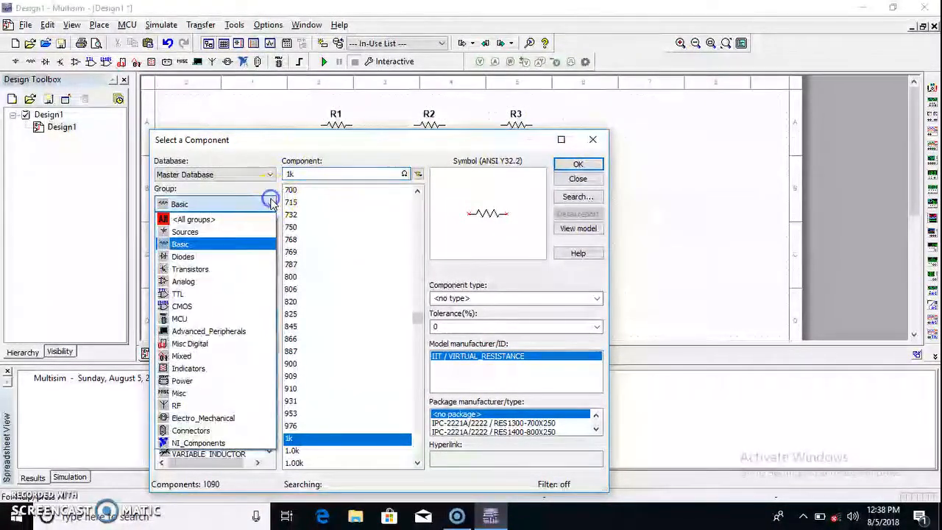
pyautogui.click(228, 232)
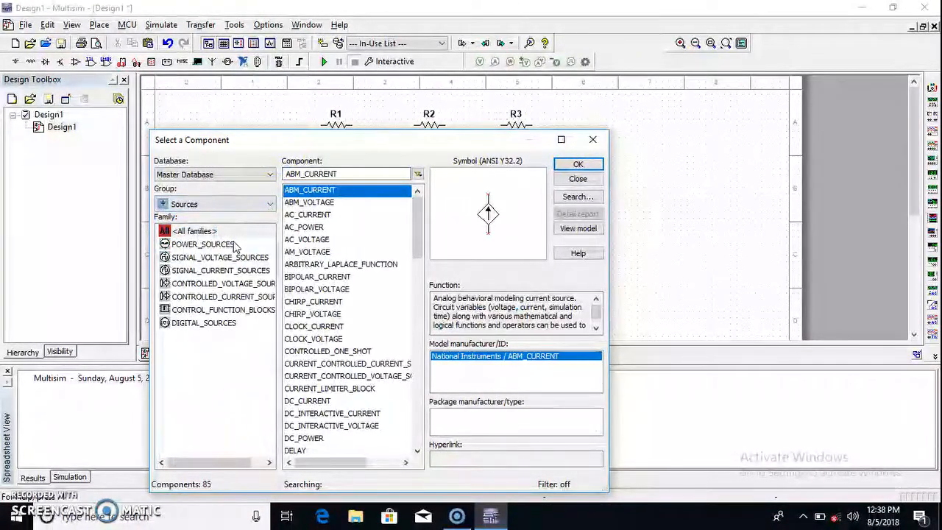
pyautogui.click(234, 245)
pyautogui.click(302, 192)
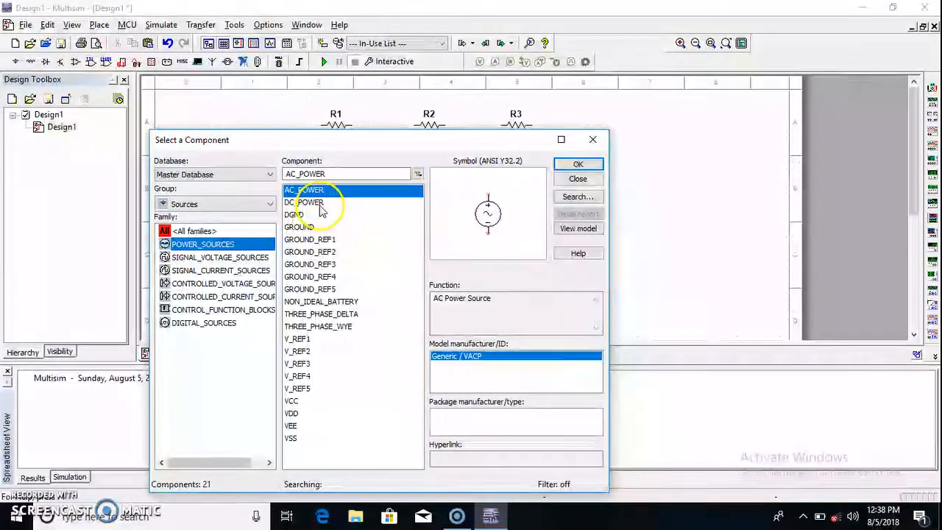
pyautogui.click(303, 201)
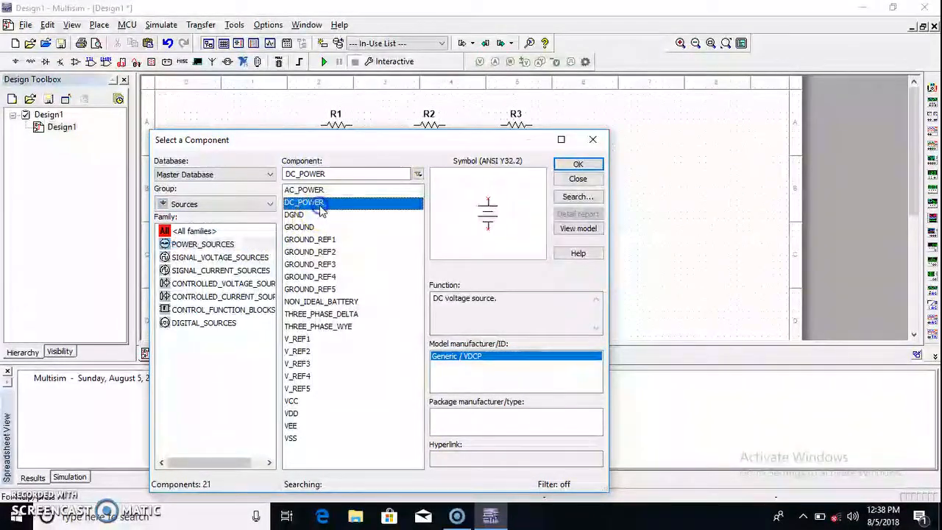
pyautogui.click(576, 164)
pyautogui.click(240, 231)
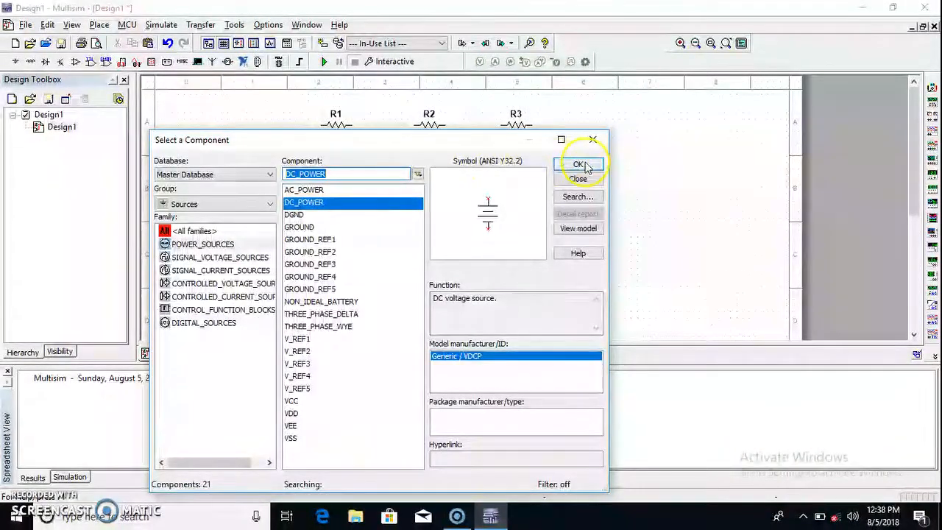
pyautogui.click(580, 164)
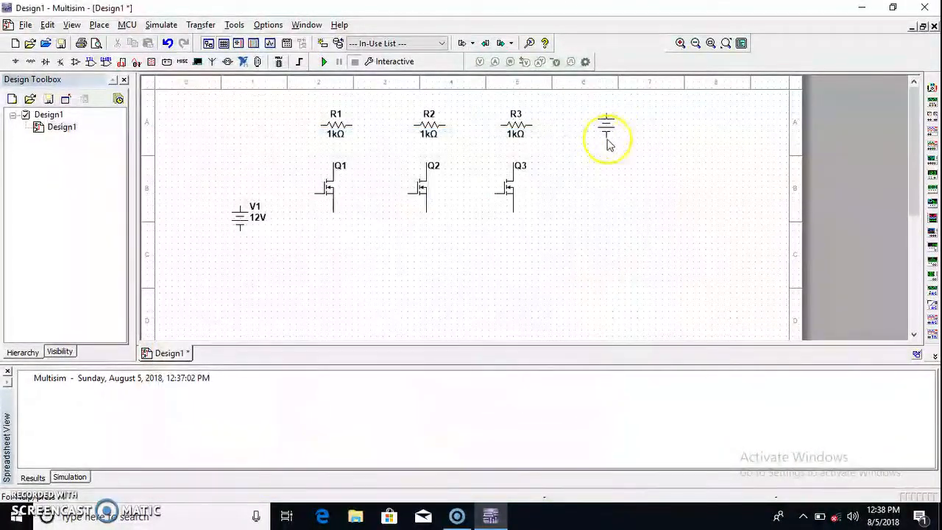
pyautogui.click(620, 138)
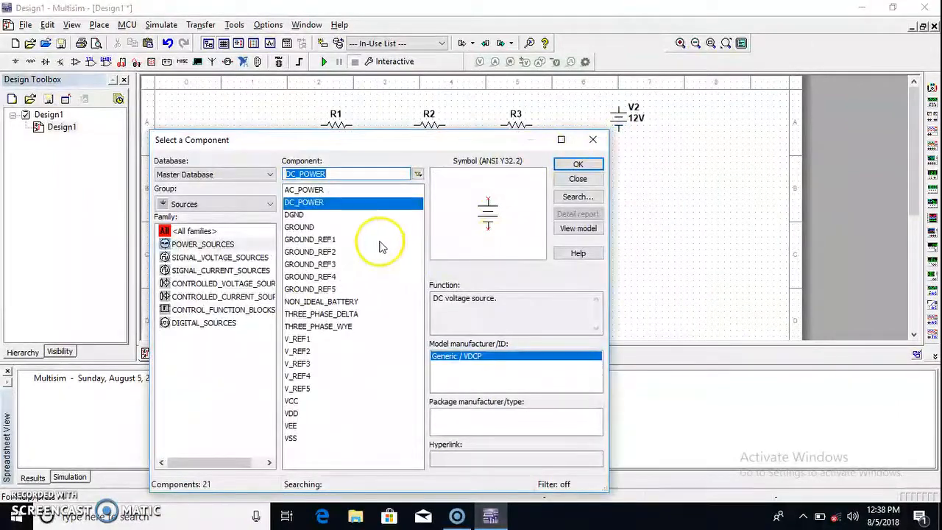
# Place five GROUND symbols, one below each of V1, Q1, Q2, Q3 and V2
pyautogui.click(307, 227)
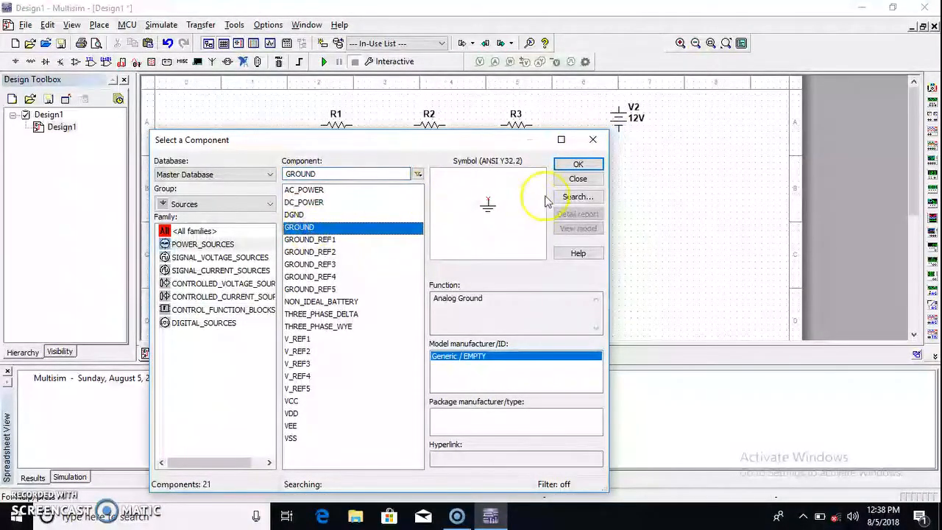
pyautogui.click(588, 163)
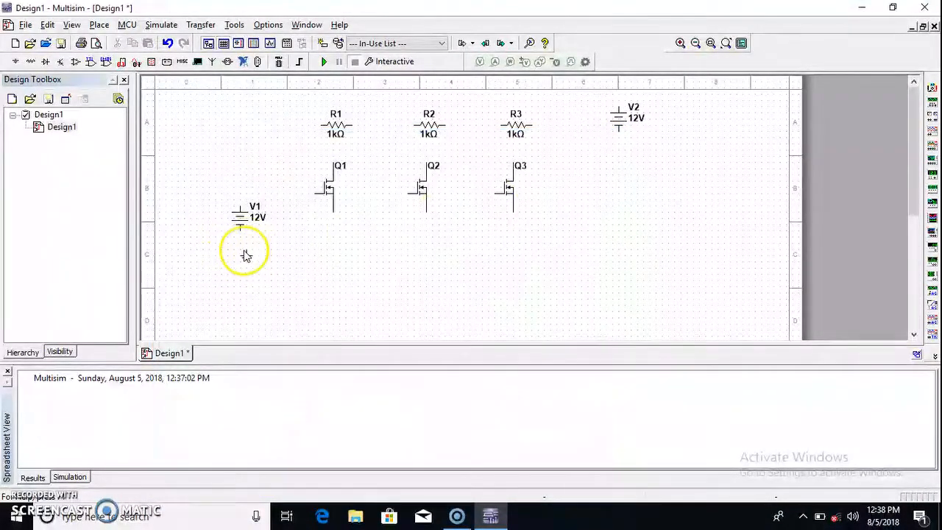
pyautogui.click(241, 252)
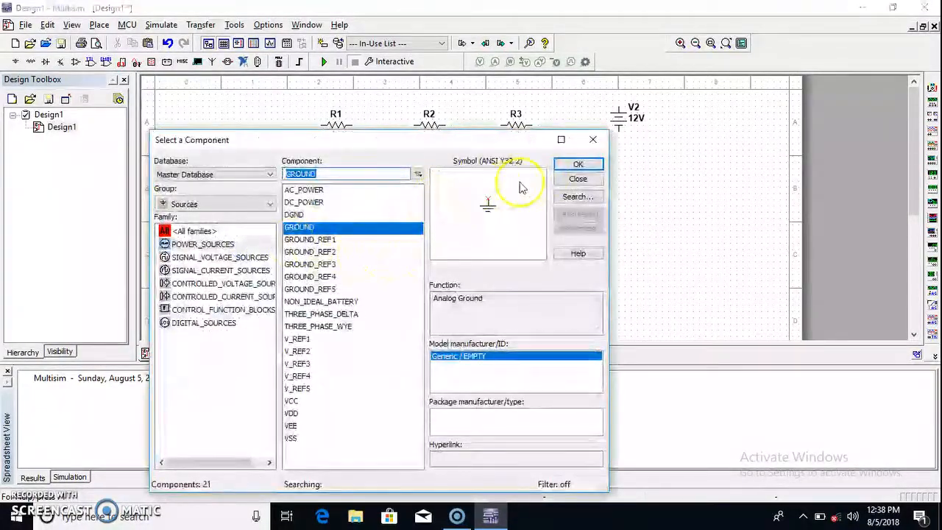
pyautogui.click(564, 160)
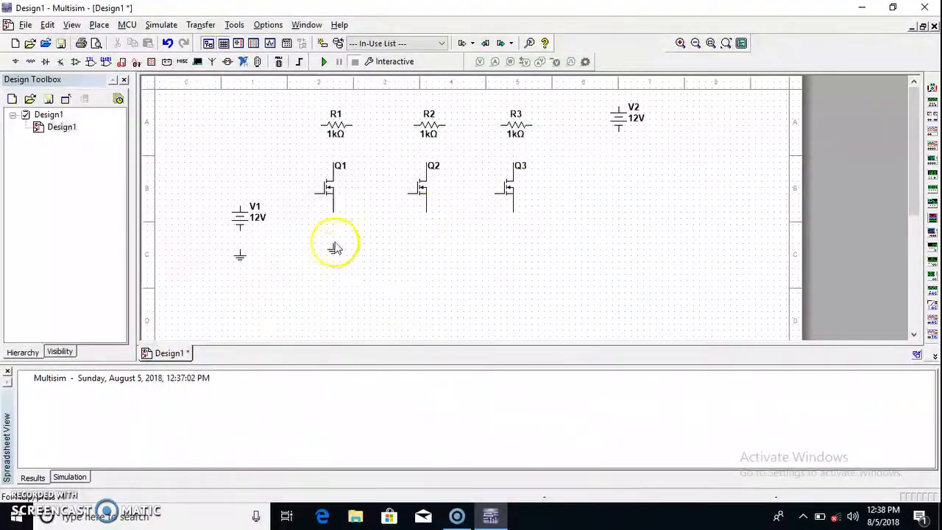
pyautogui.click(333, 250)
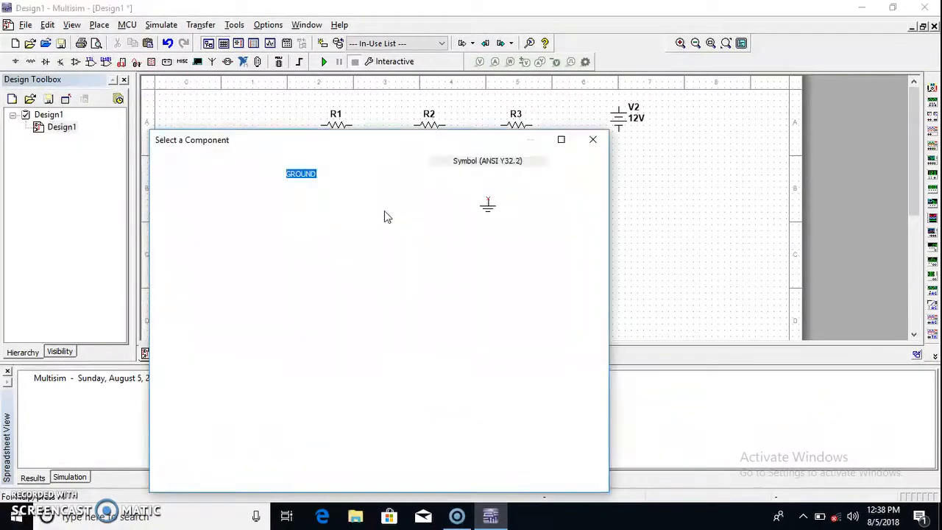
pyautogui.click(580, 162)
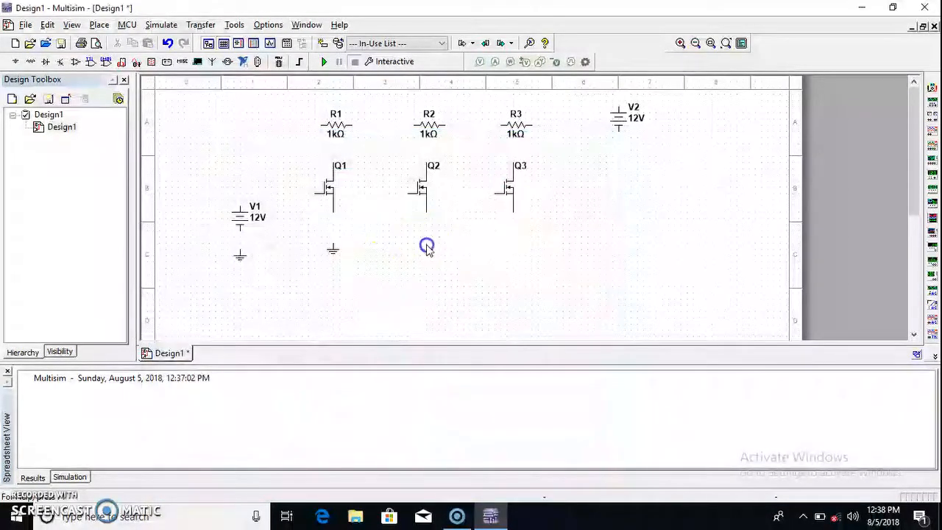
pyautogui.click(424, 249)
pyautogui.click(596, 163)
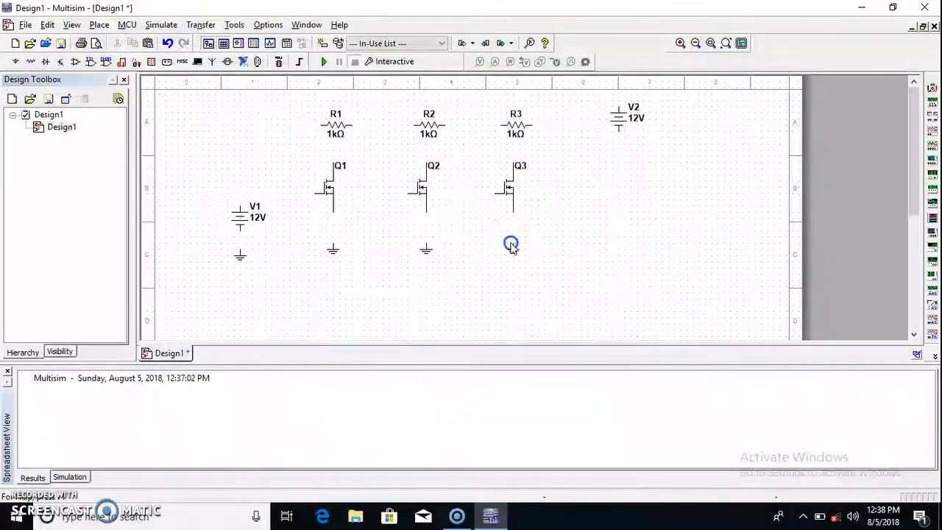
pyautogui.click(513, 248)
pyautogui.click(581, 162)
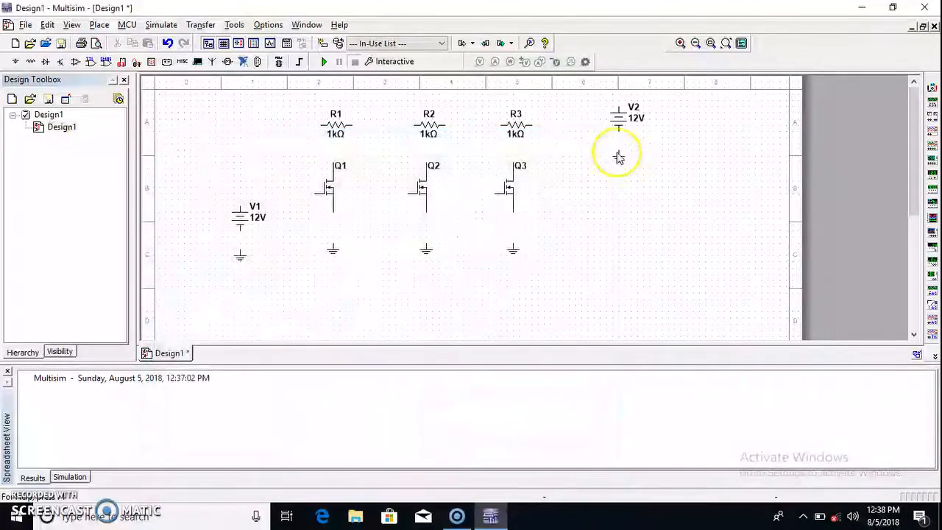
pyautogui.click(618, 153)
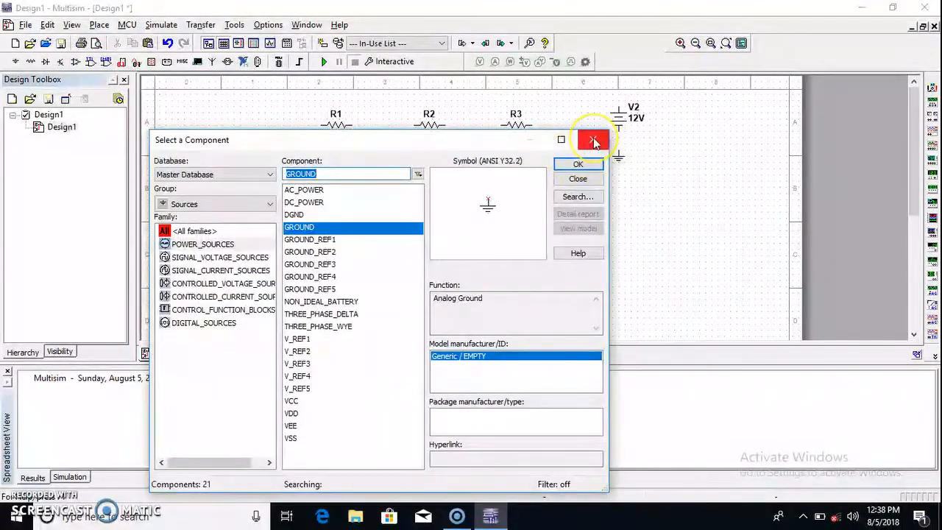
# Finish placing grounds and rotate resistors R1, R2 and R3 by 90 degrees so they stand vertically above their transistors
pyautogui.click(594, 140)
pyautogui.click(338, 127)
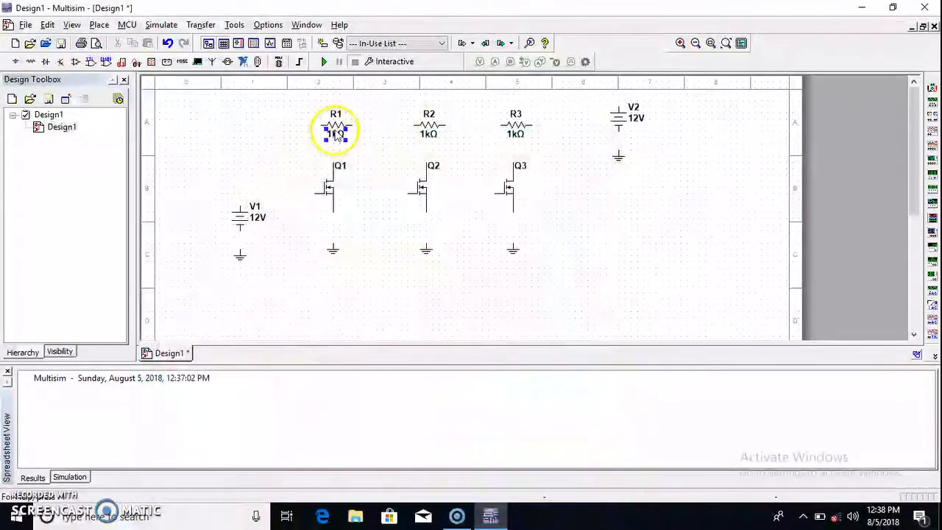
pyautogui.click(341, 132)
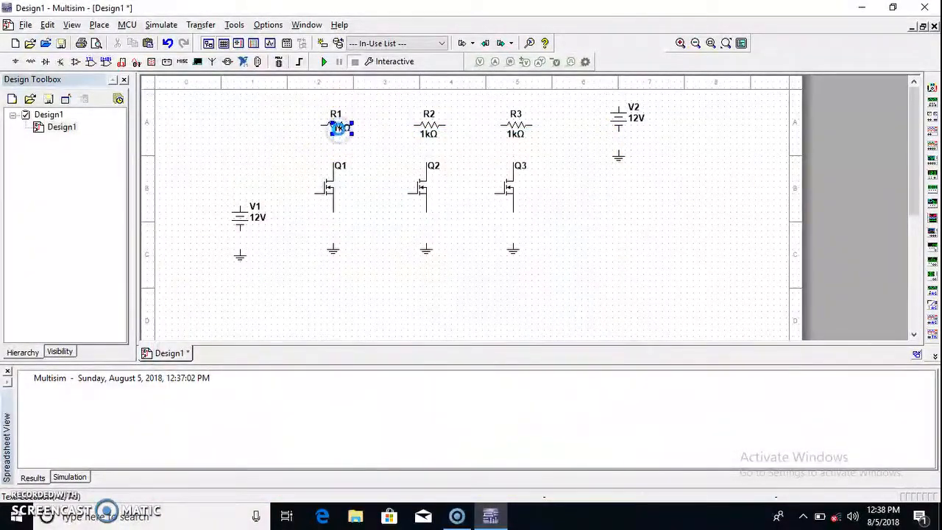
pyautogui.doubleClick(341, 138)
pyautogui.click(614, 64)
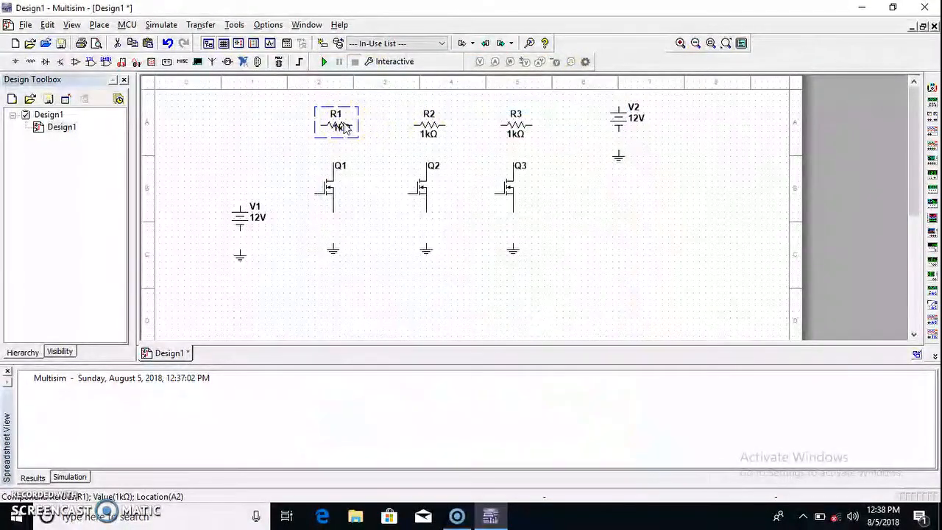
pyautogui.click(430, 127)
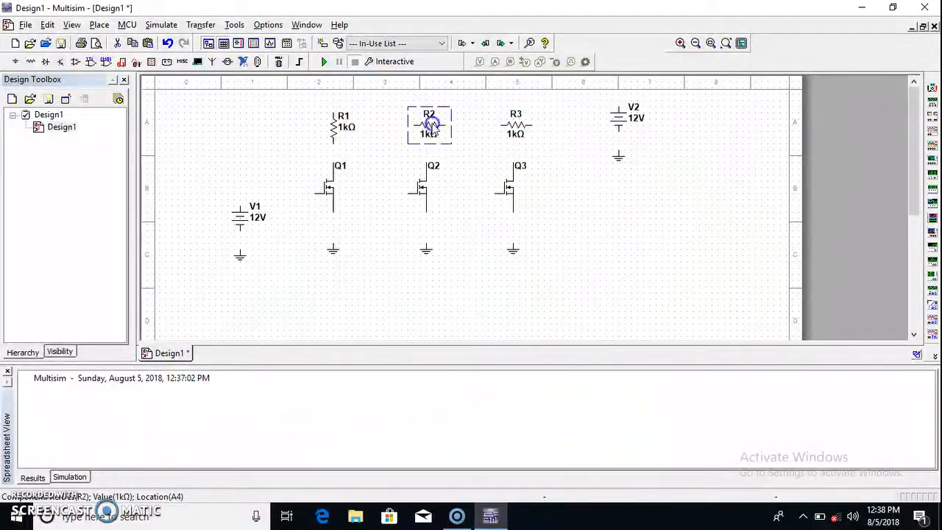
pyautogui.hotkey('ctrl', 'r')
pyautogui.click(517, 130)
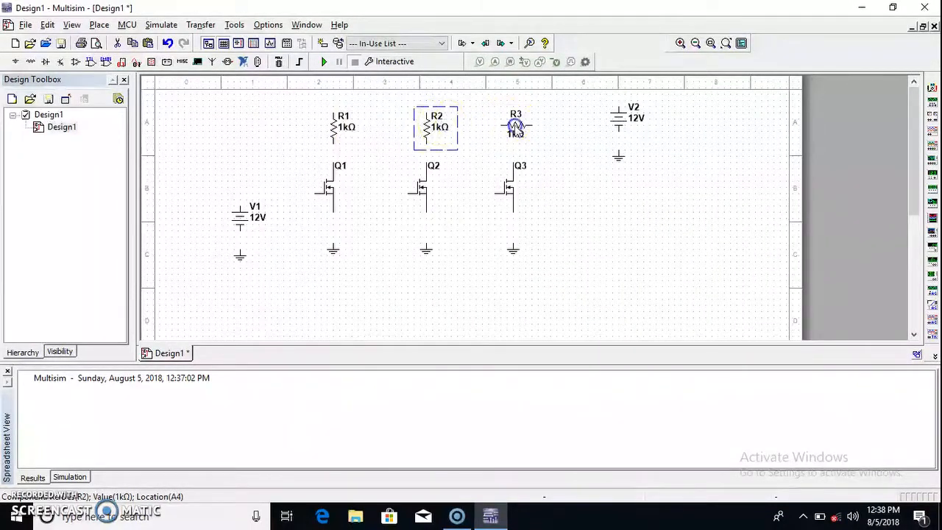
pyautogui.hotkey('ctrl', 'r')
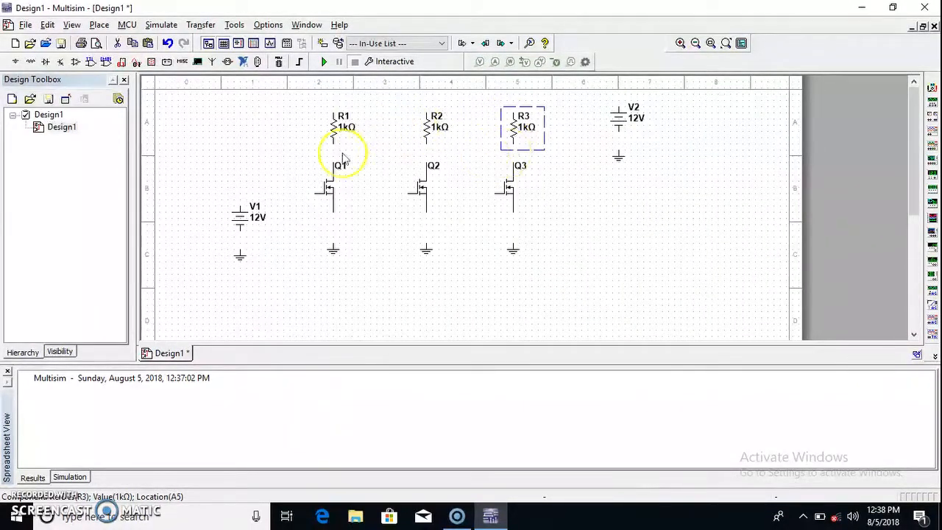
# Wire the lower ends of R1, R2 and R3 to the drains of Q1, Q2 and Q3 respectively
pyautogui.click(333, 144)
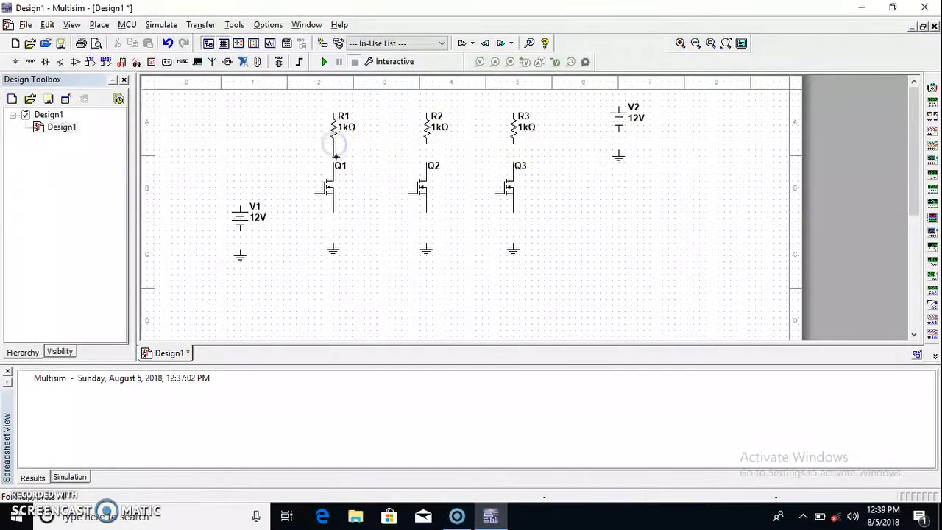
pyautogui.click(427, 162)
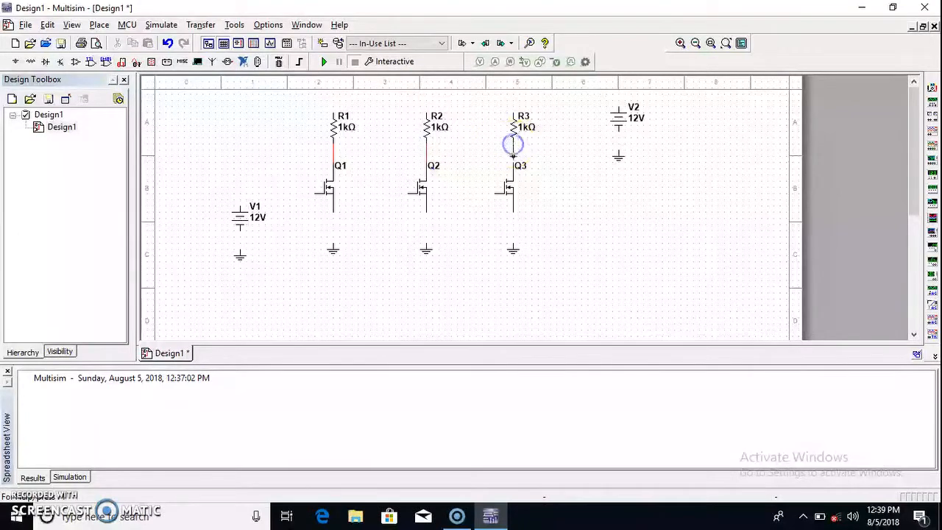
pyautogui.click(512, 145)
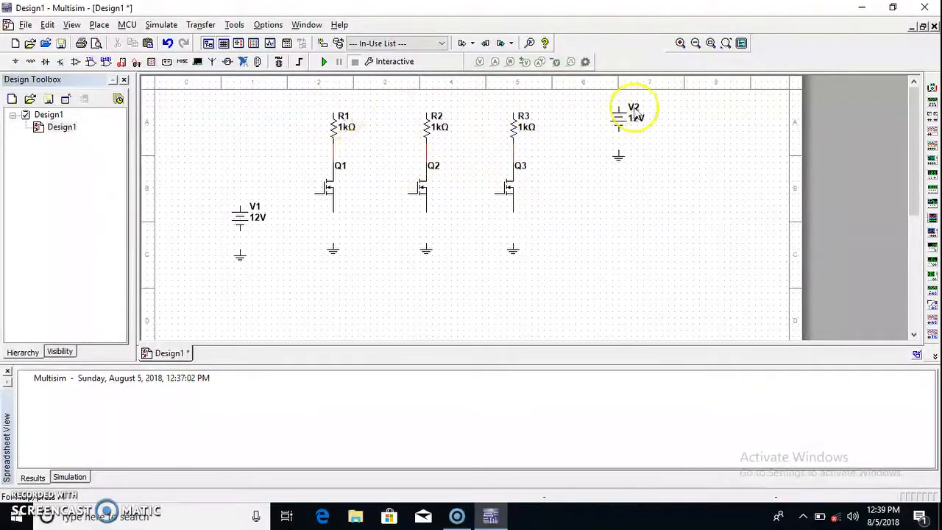
# Wire the upper end of R1 to V2's positive terminal and join the upper ends of R2 and R3 to that wire
pyautogui.click(334, 110)
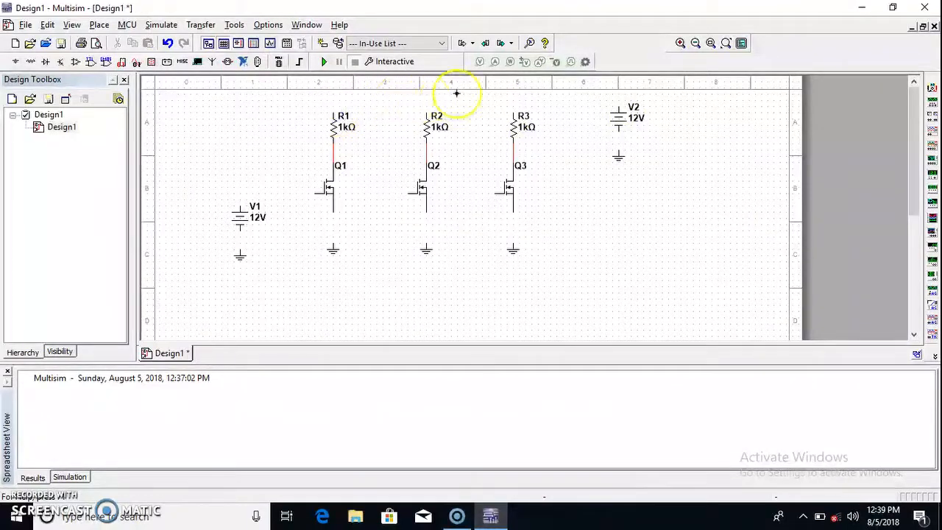
pyautogui.click(617, 91)
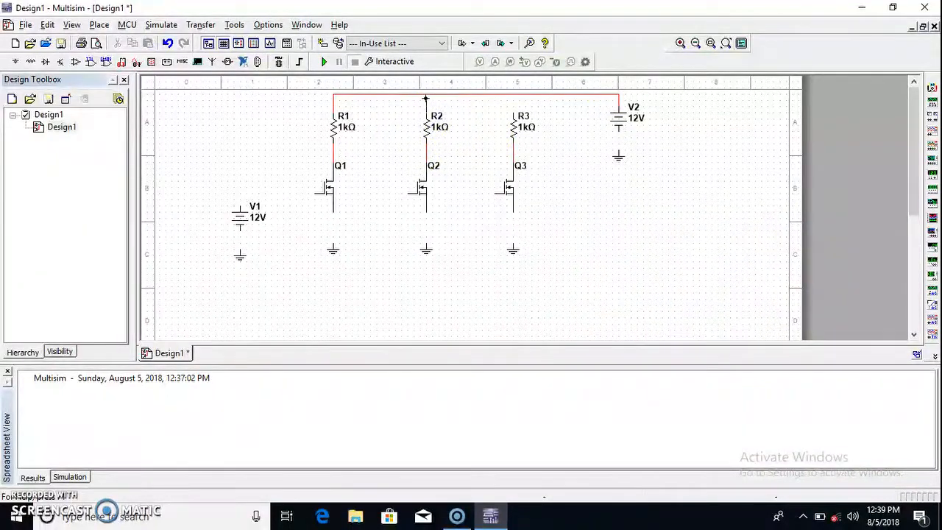
pyautogui.click(425, 97)
pyautogui.click(511, 96)
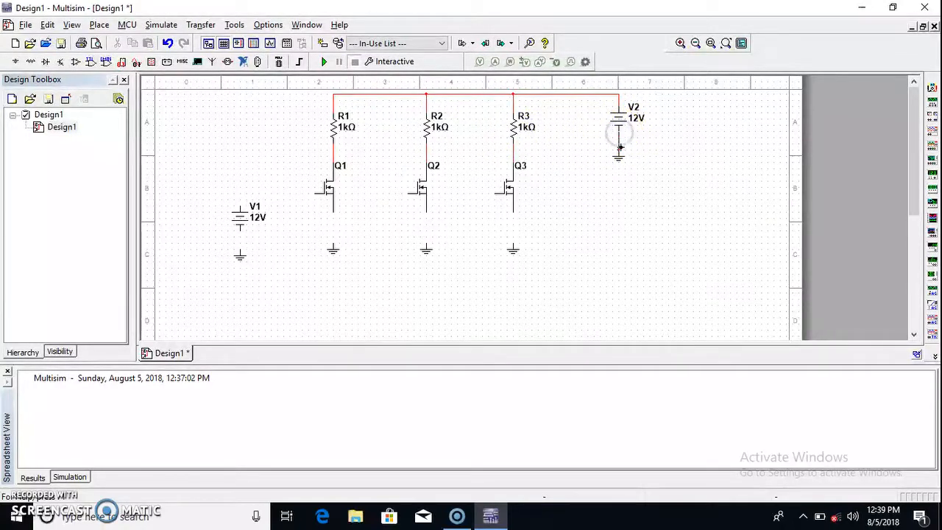
# Wire V1's positive terminal to the gate of Q1 and connect Q1's source to the ground below it
pyautogui.click(316, 195)
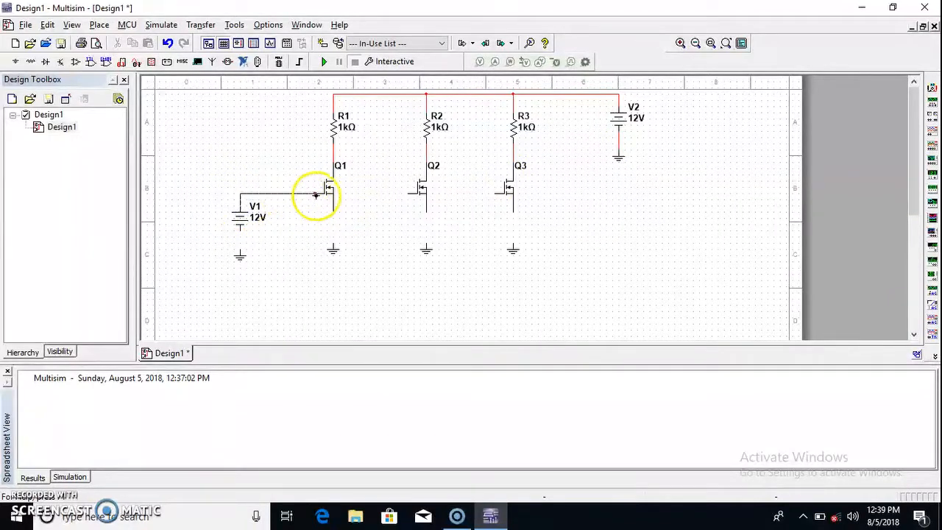
pyautogui.click(316, 195)
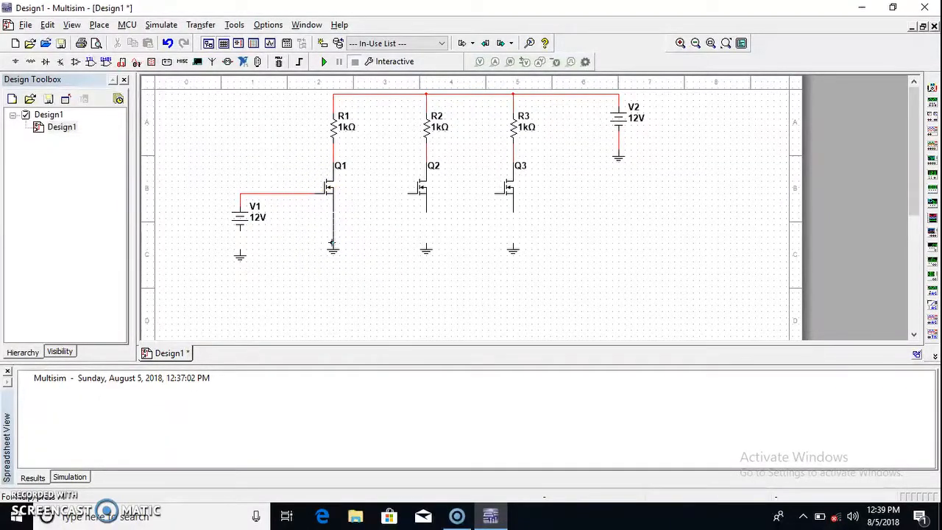
pyautogui.click(332, 244)
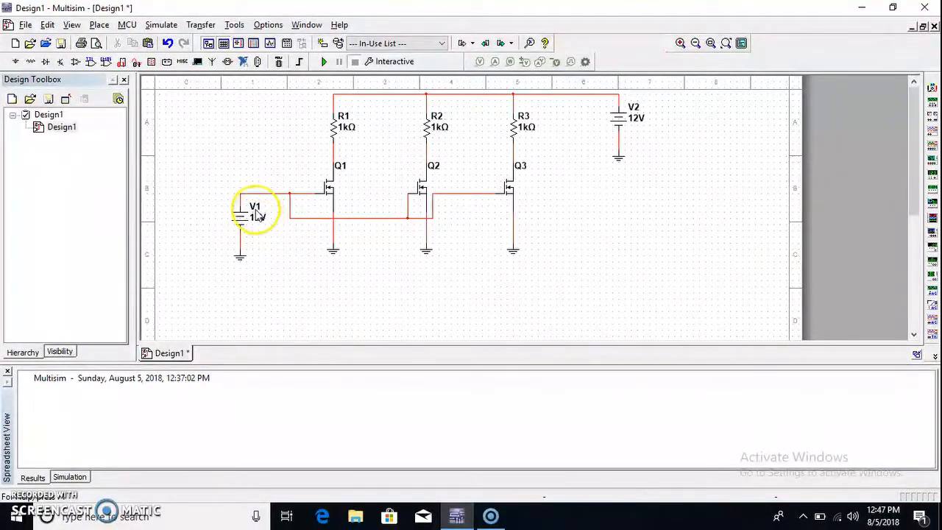
# Set the voltage of source V1 to 0 V and change its reference designator to Vin
pyautogui.doubleClick(258, 214)
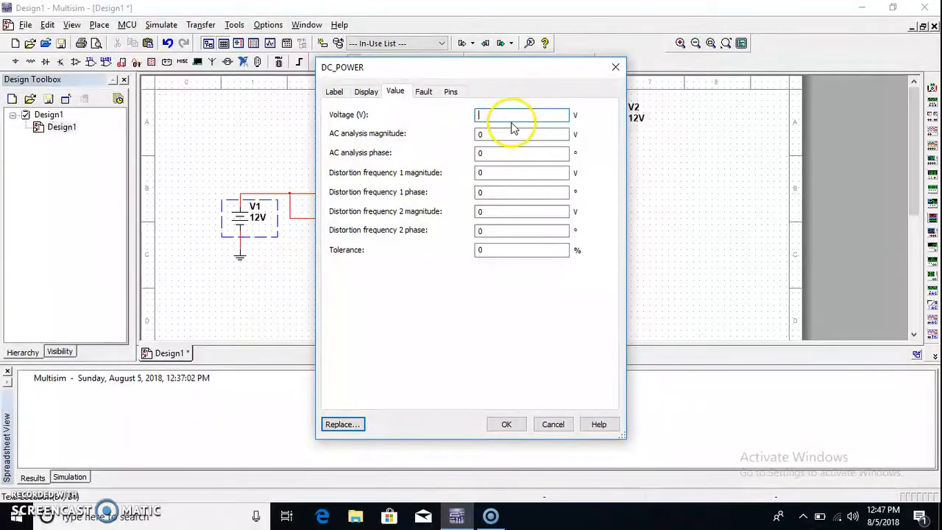
pyautogui.write('0')
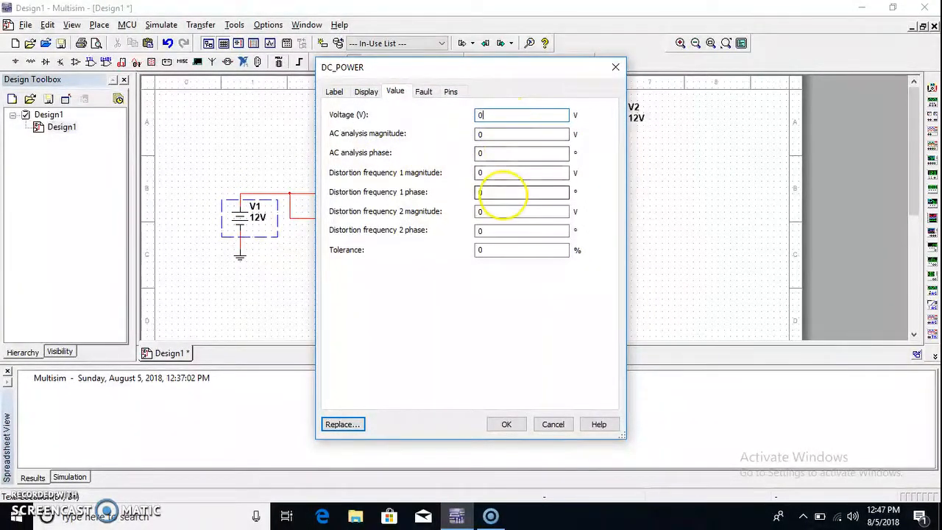
pyautogui.click(331, 93)
pyautogui.click(347, 130)
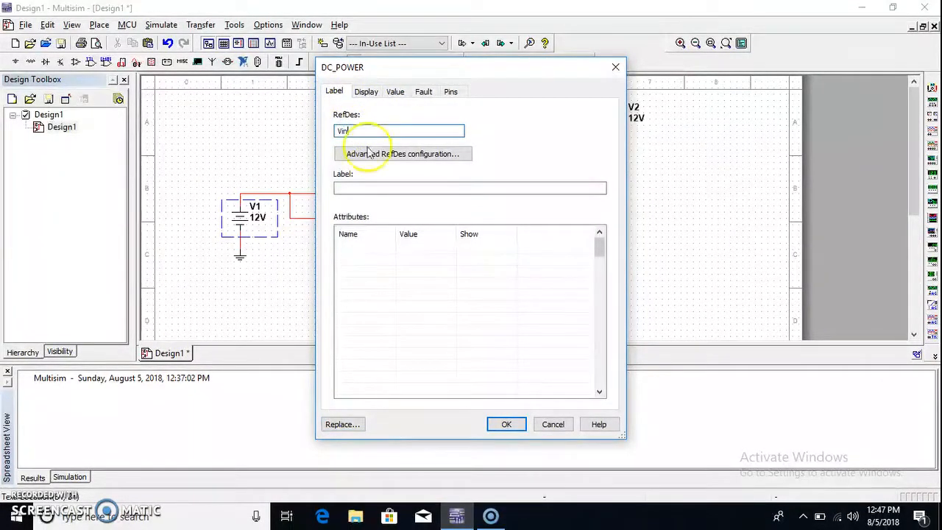
pyautogui.write('in')
pyautogui.click(505, 424)
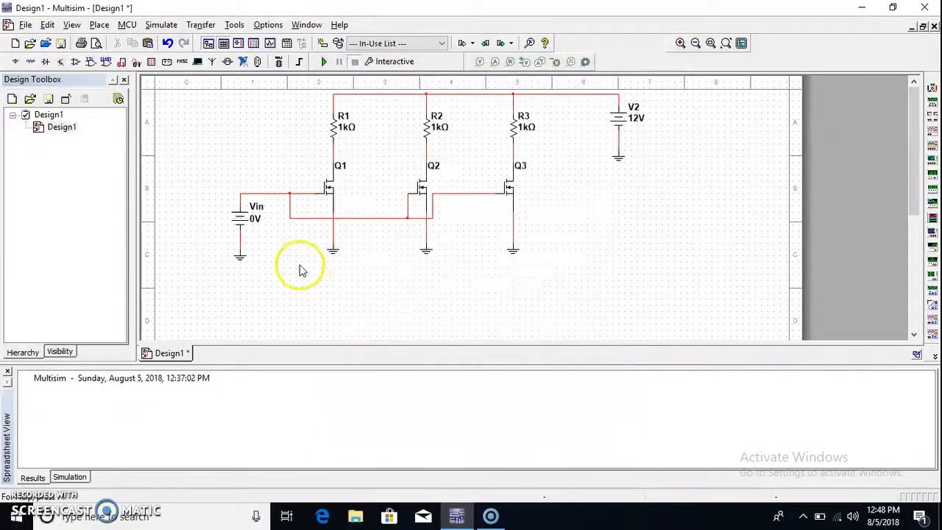
# Rename resistor R1 as RL1 and set its resistance to 20 kΩ
pyautogui.doubleClick(343, 130)
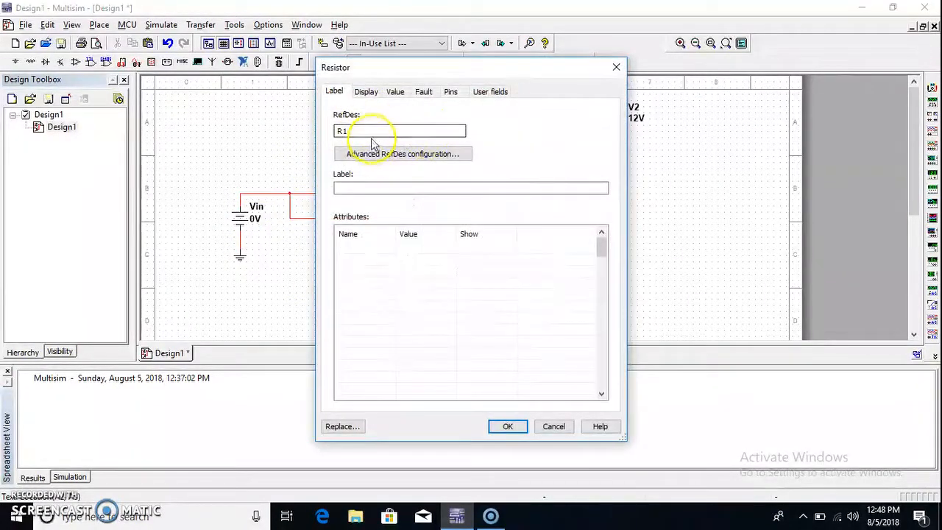
pyautogui.click(371, 131)
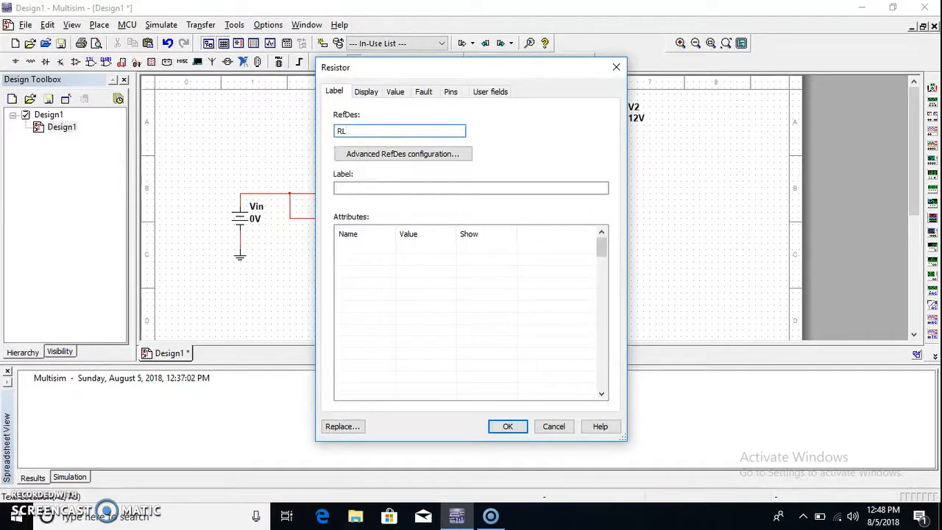
pyautogui.click(394, 91)
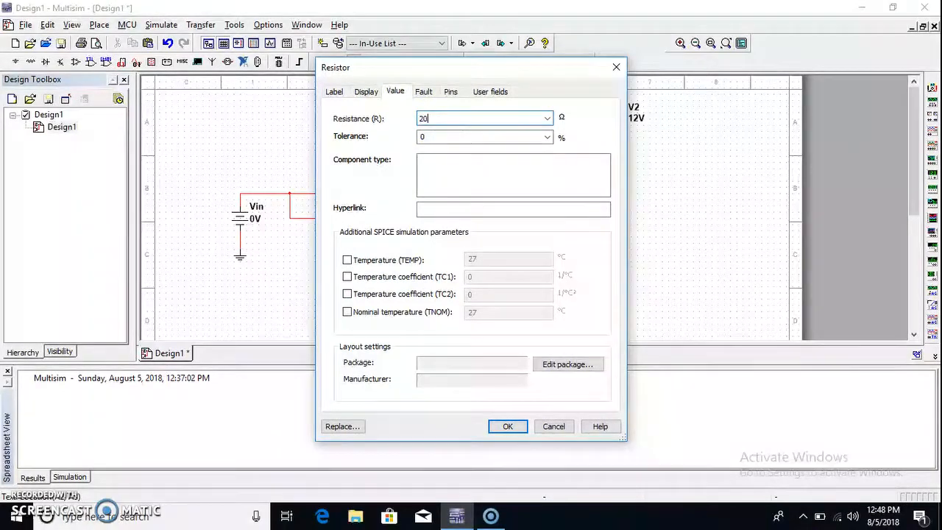
pyautogui.click(508, 426)
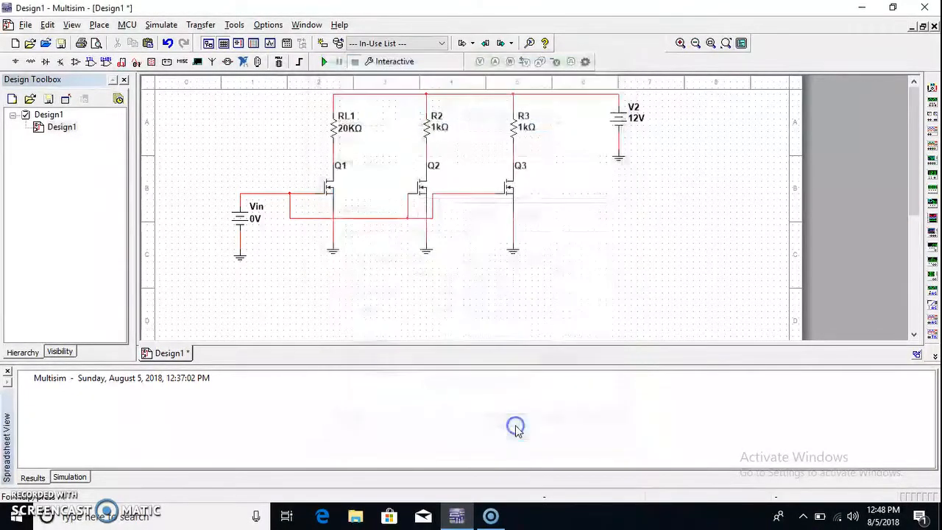
# Set the resistance of R2 to 120 kΩ and rename it as RL2
pyautogui.click(441, 128)
pyautogui.doubleClick(441, 130)
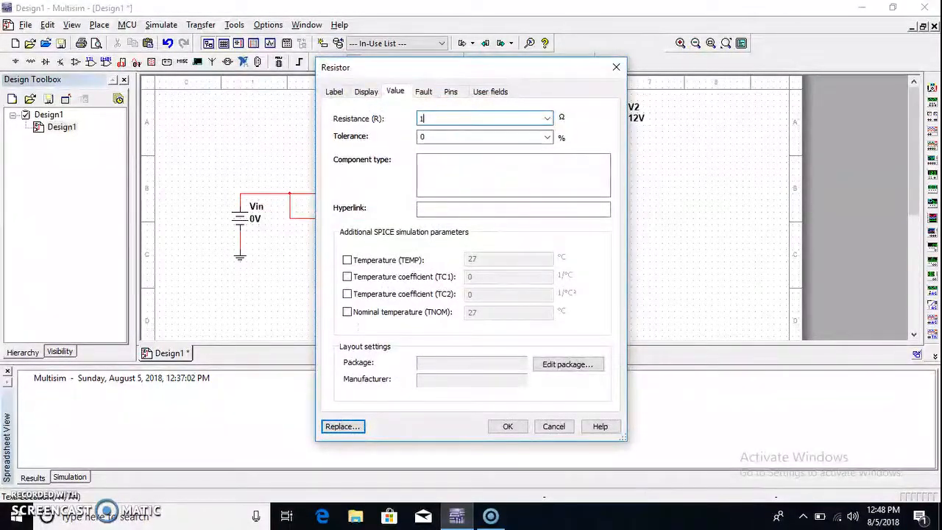
pyautogui.click(334, 91)
pyautogui.click(374, 131)
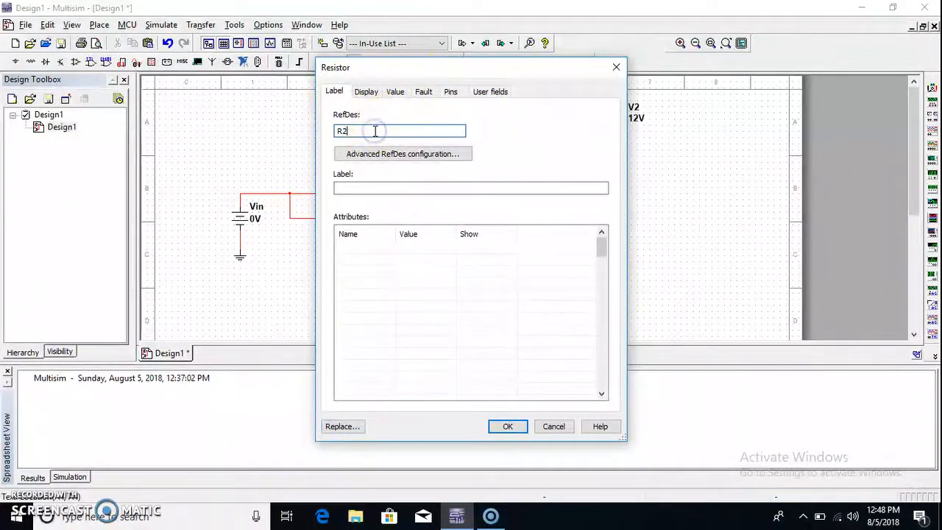
pyautogui.press('BackSpace')
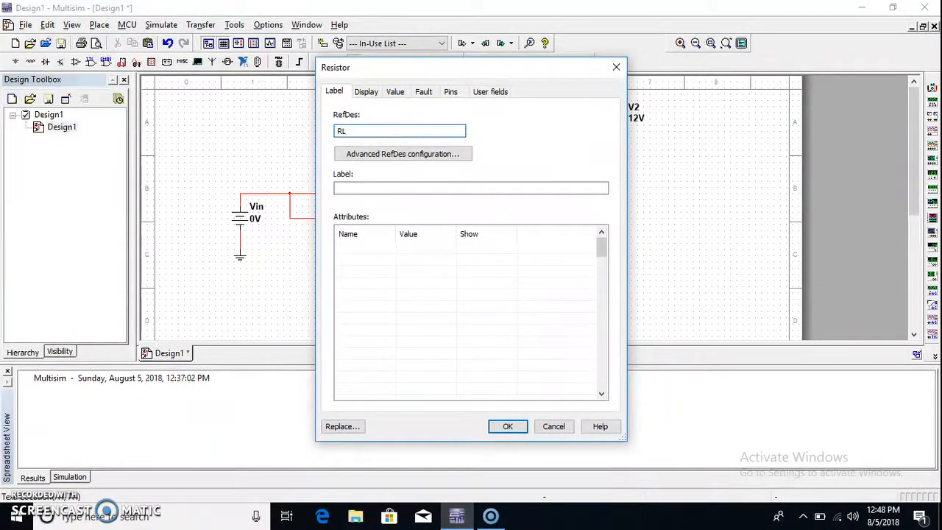
pyautogui.write('L2')
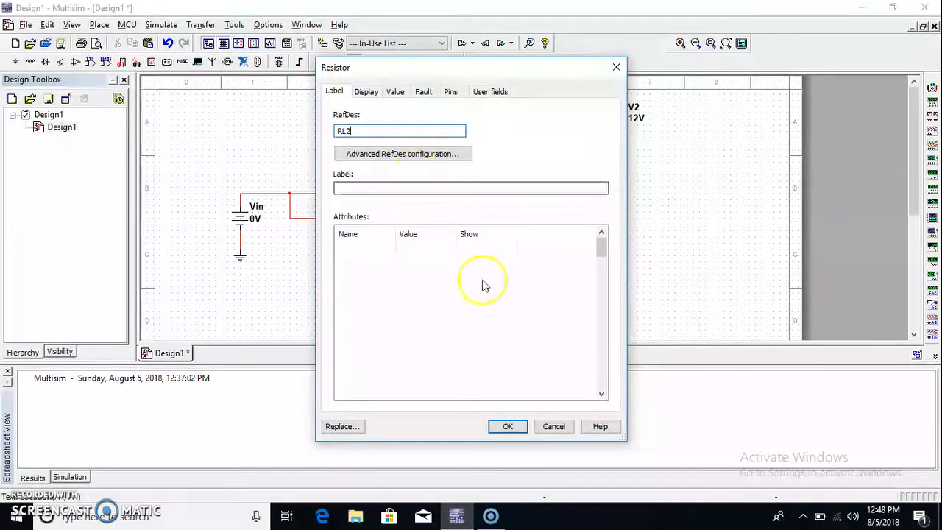
pyautogui.click(506, 425)
# Rename R3 following the RL1 and RL2 naming pattern and set its resistance to 220 kΩ
pyautogui.doubleClick(519, 121)
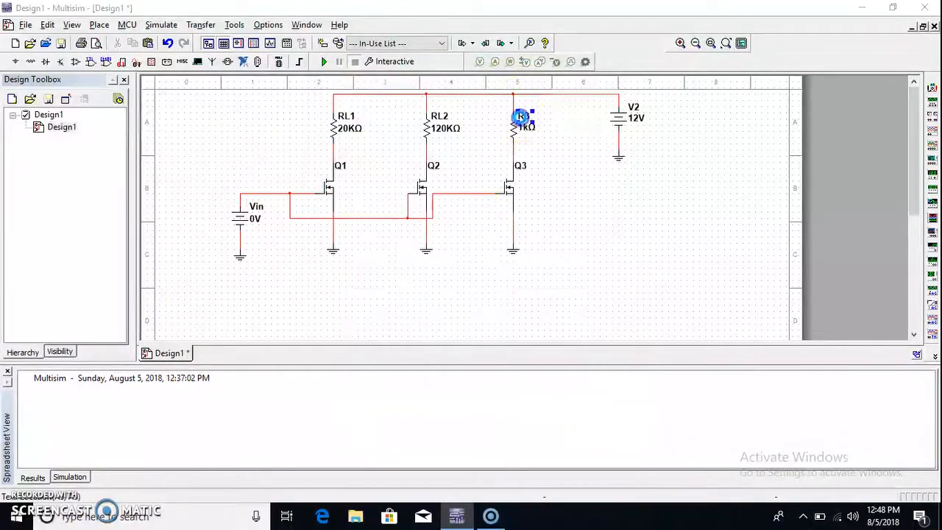
pyautogui.click(385, 129)
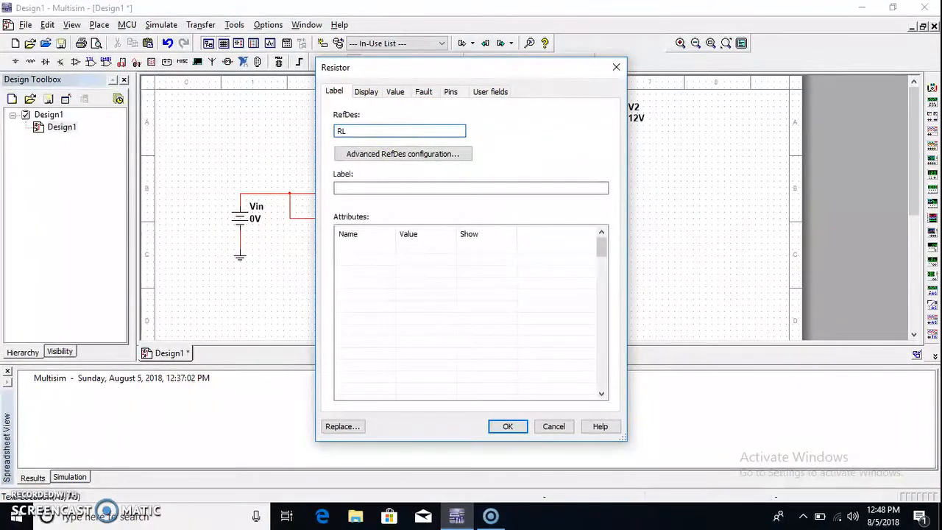
pyautogui.click(397, 91)
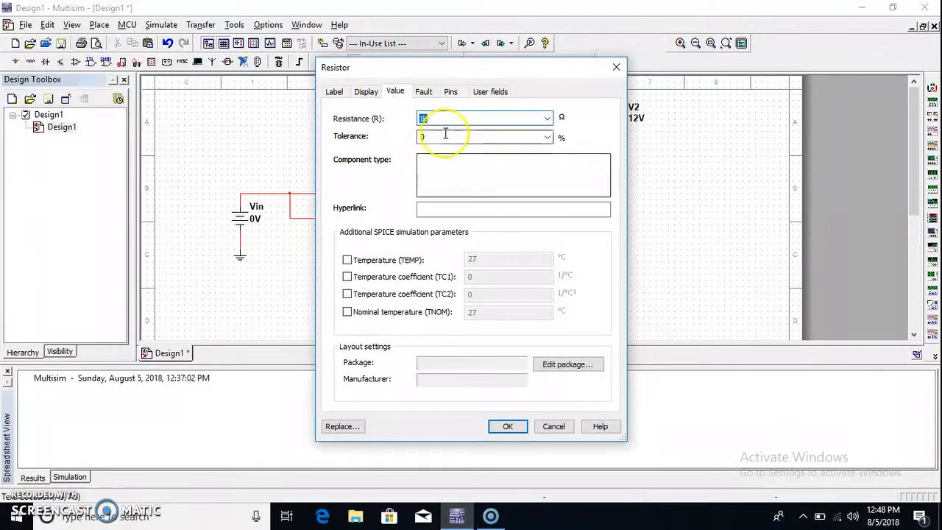
pyautogui.write('220')
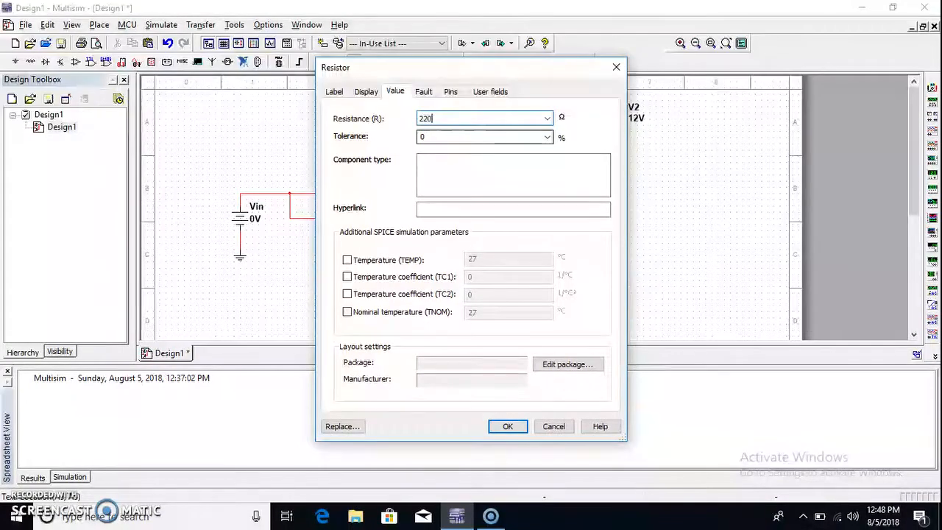
pyautogui.write('k')
pyautogui.click(507, 426)
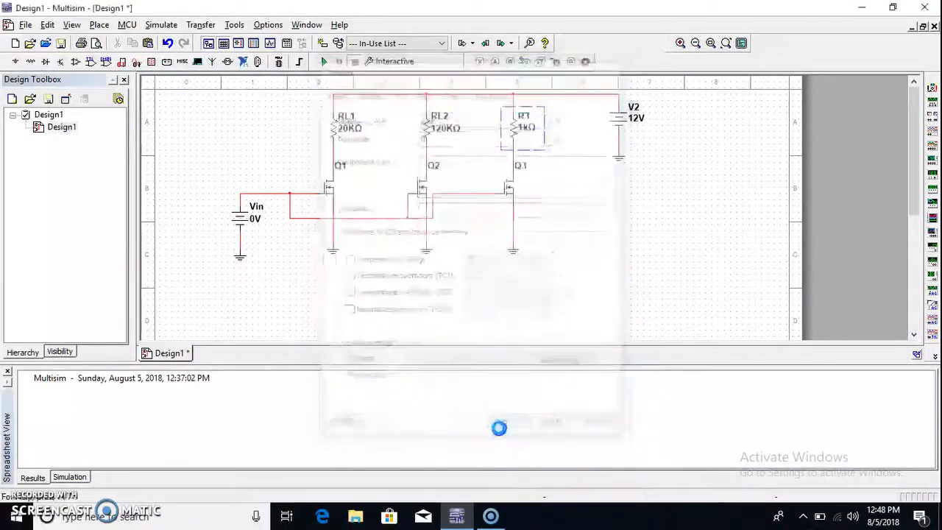
# Set the instance width of transistor Q1 to 200u m
pyautogui.click(329, 190)
pyautogui.doubleClick(329, 190)
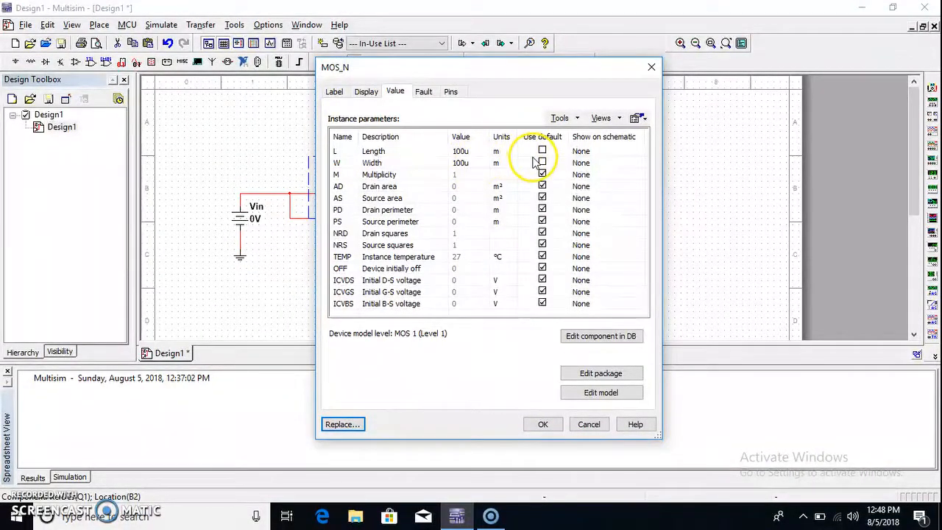
pyautogui.click(456, 163)
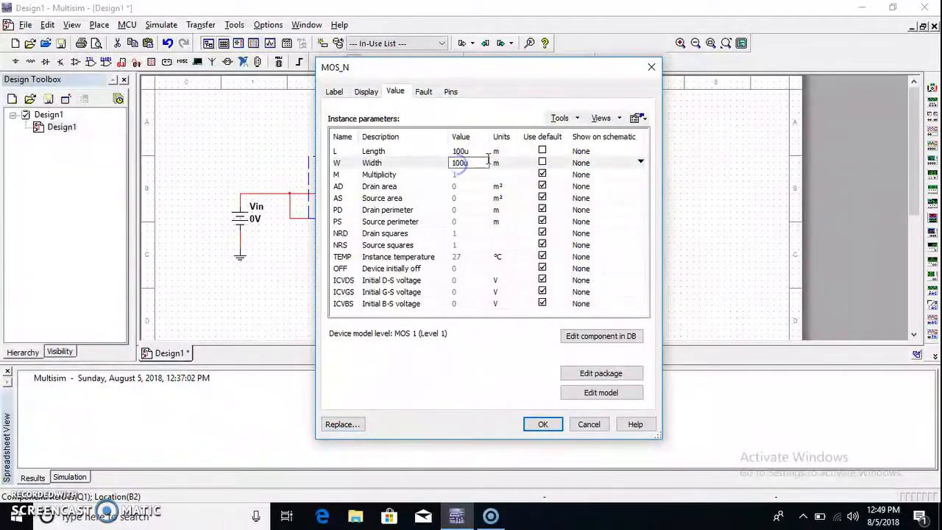
pyautogui.write('2')
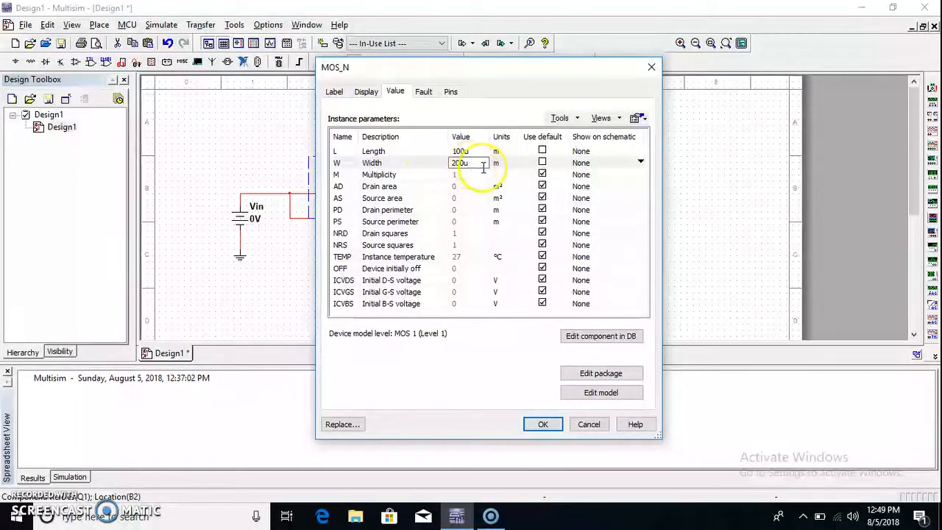
# In Q1's device model, set the threshold voltage VTO to 0.8 V and the transconductance parameter KP to 20u A/V²
pyautogui.click(597, 392)
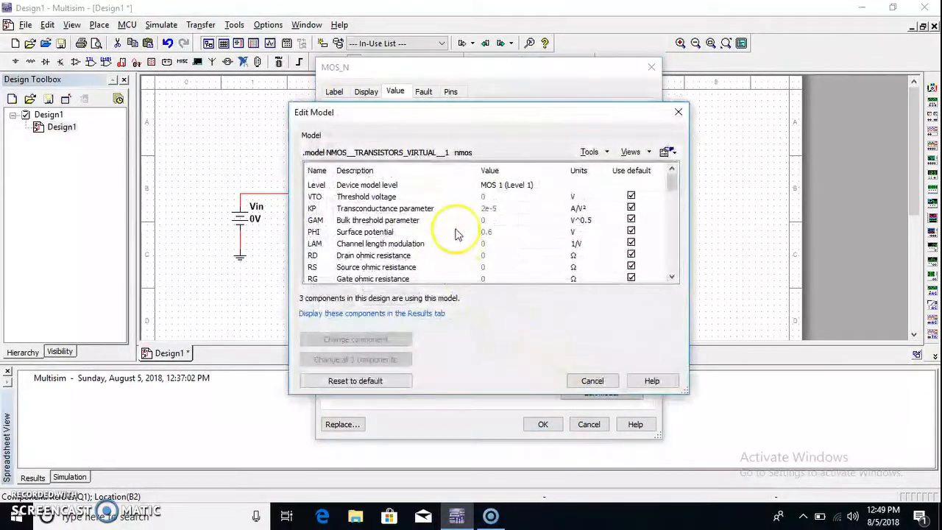
pyautogui.click(489, 196)
pyautogui.click(493, 197)
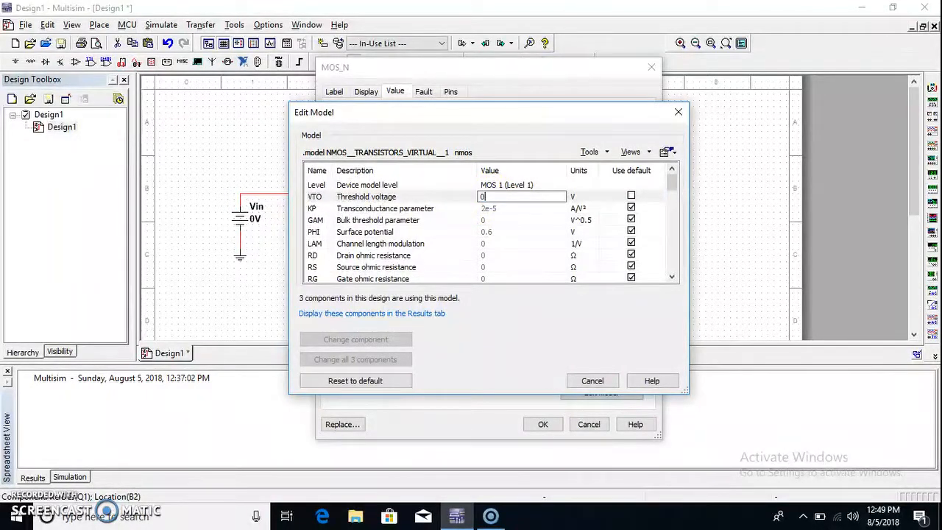
pyautogui.write('0.8')
pyautogui.click(500, 210)
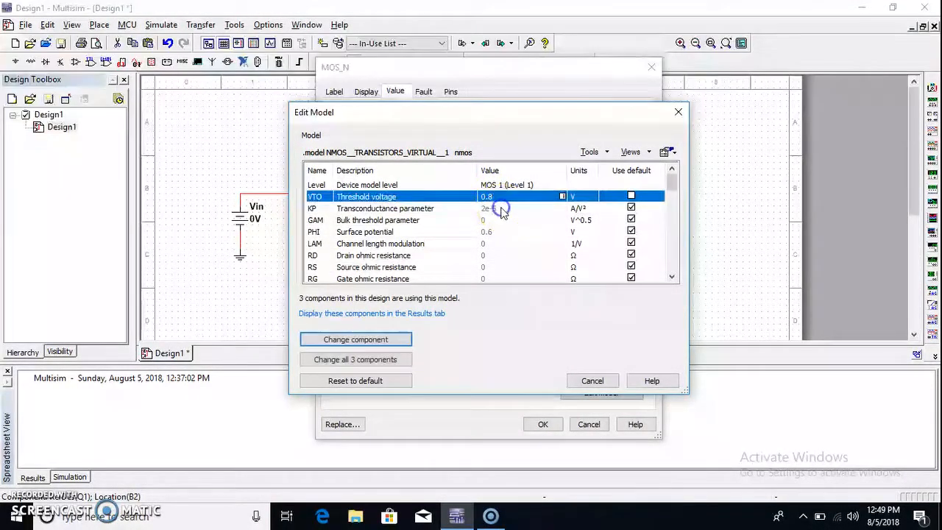
pyautogui.click(501, 209)
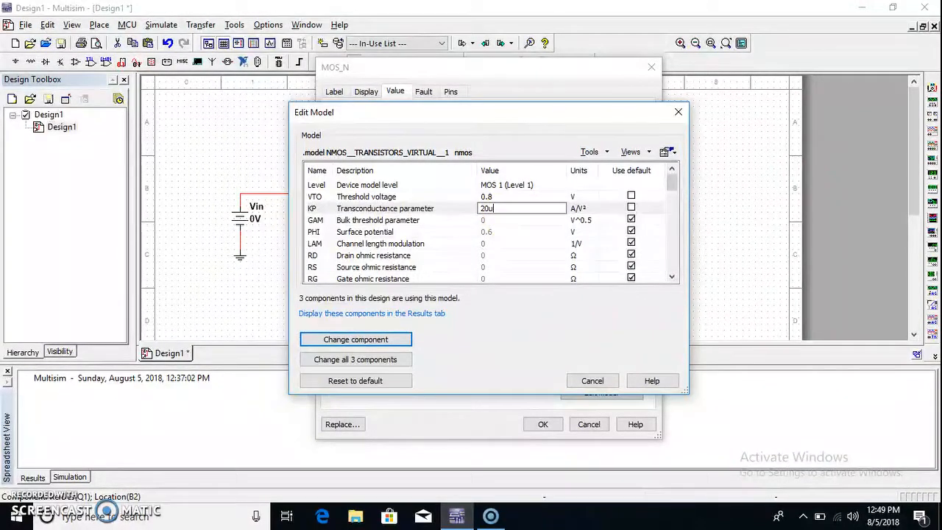
# Override the default width W in Q1's model with 200e-6 m and apply the model changes to this component only
pyautogui.scroll(-5, 487, 238)
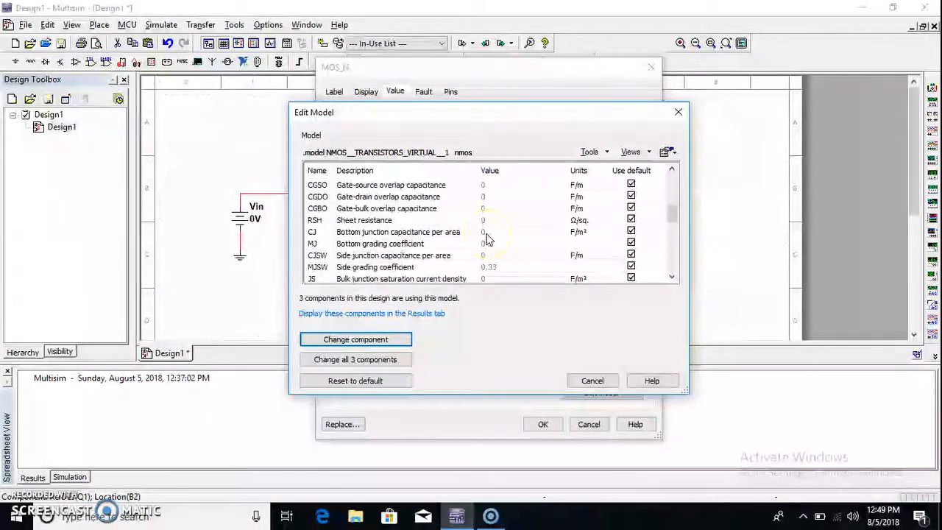
pyautogui.scroll(-4, 482, 240)
pyautogui.scroll(2, 477, 213)
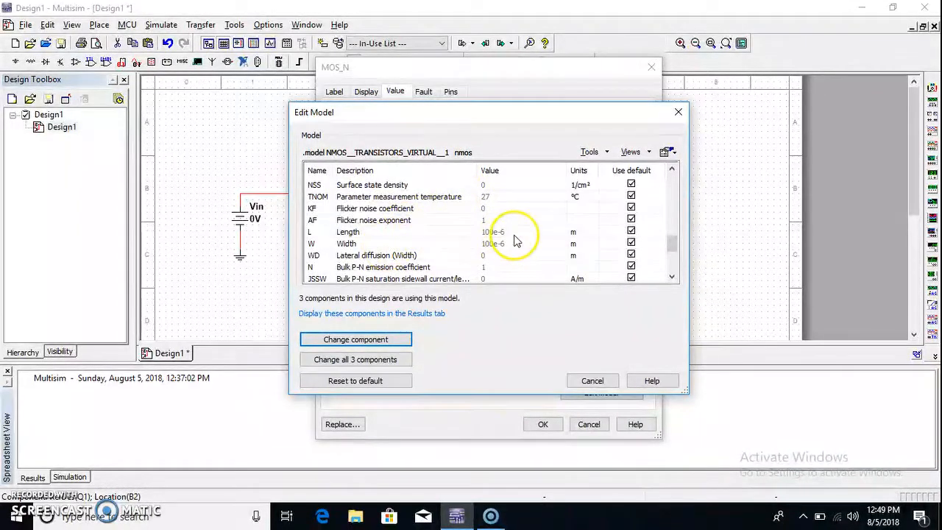
pyautogui.click(506, 243)
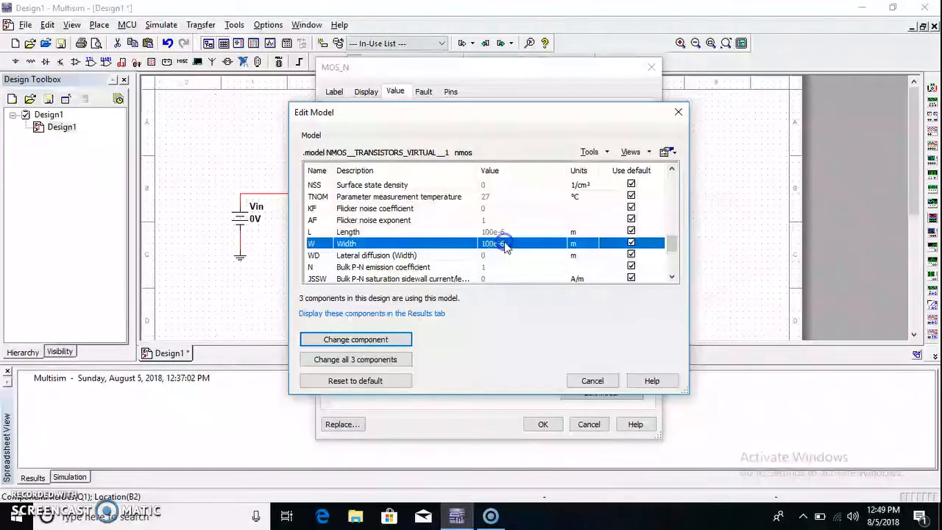
pyautogui.click(630, 242)
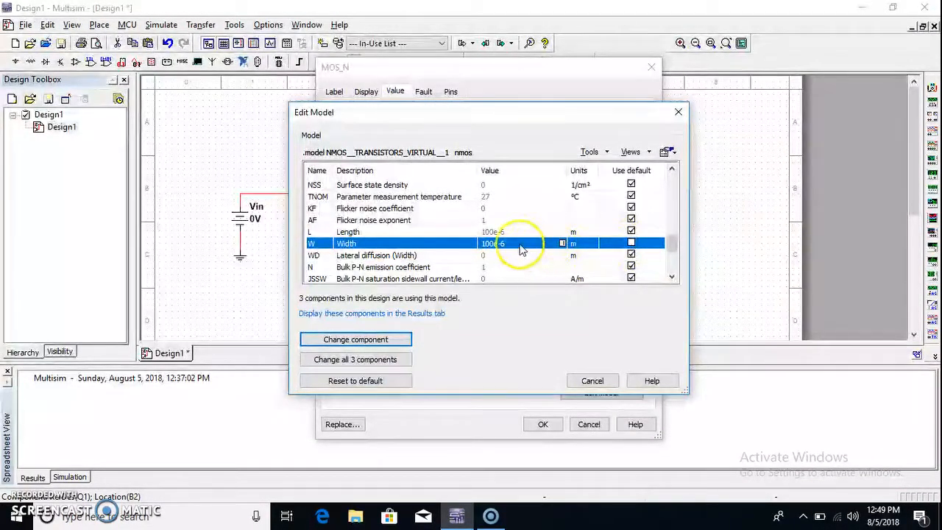
pyautogui.click(492, 244)
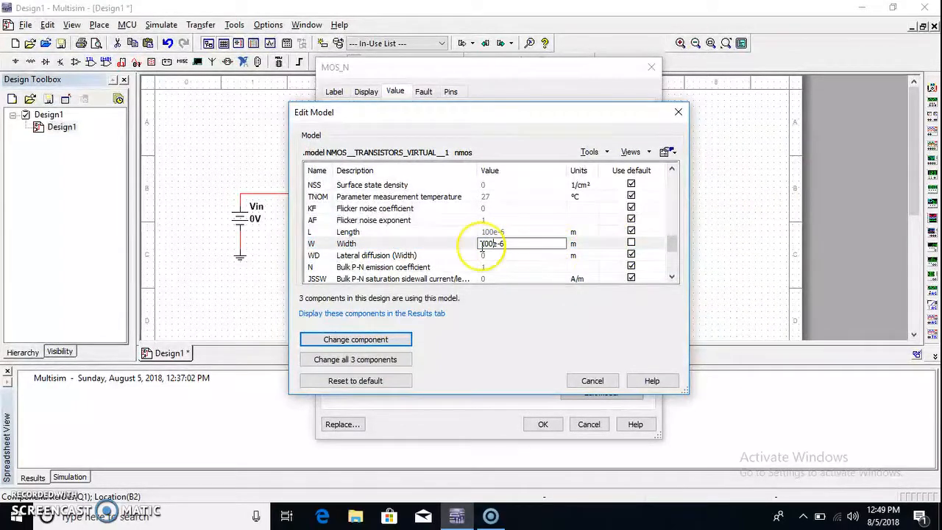
pyautogui.click(484, 247)
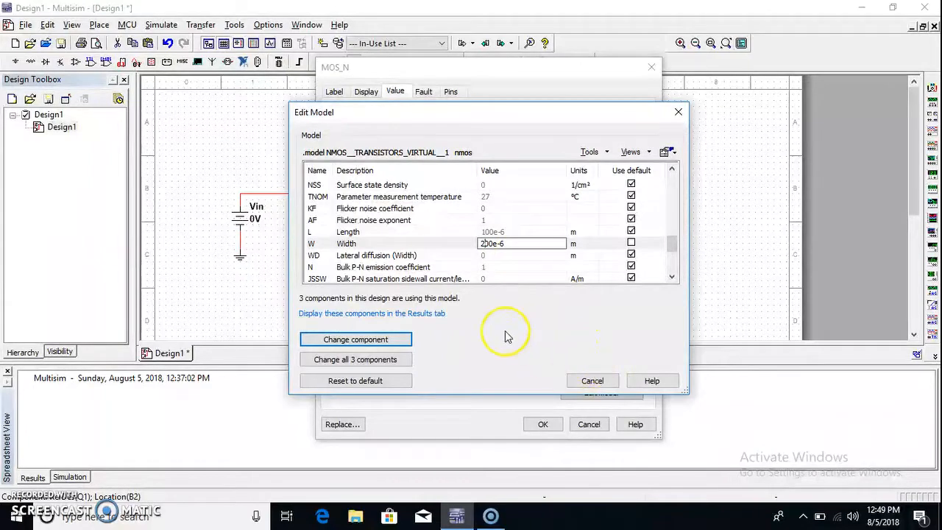
pyautogui.click(392, 341)
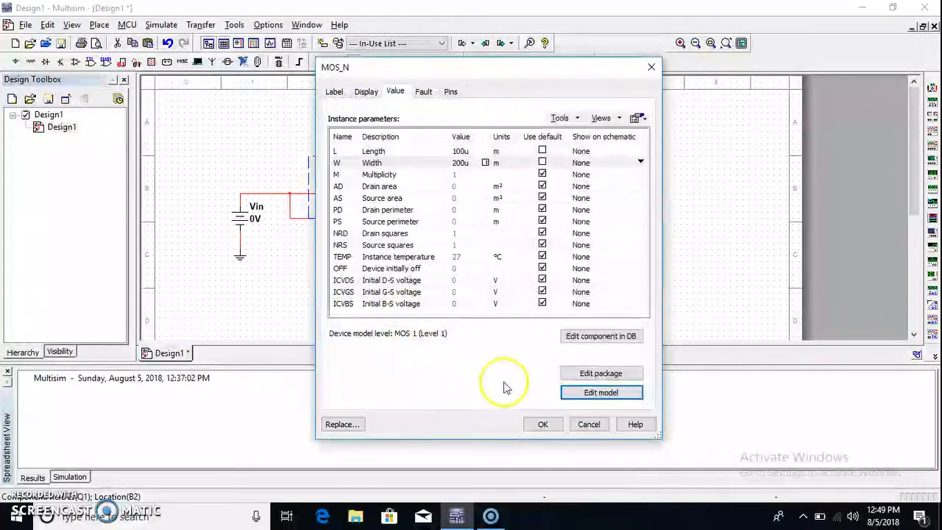
pyautogui.click(542, 423)
# Set the instance width of transistor Q2 to 200u m
pyautogui.click(418, 190)
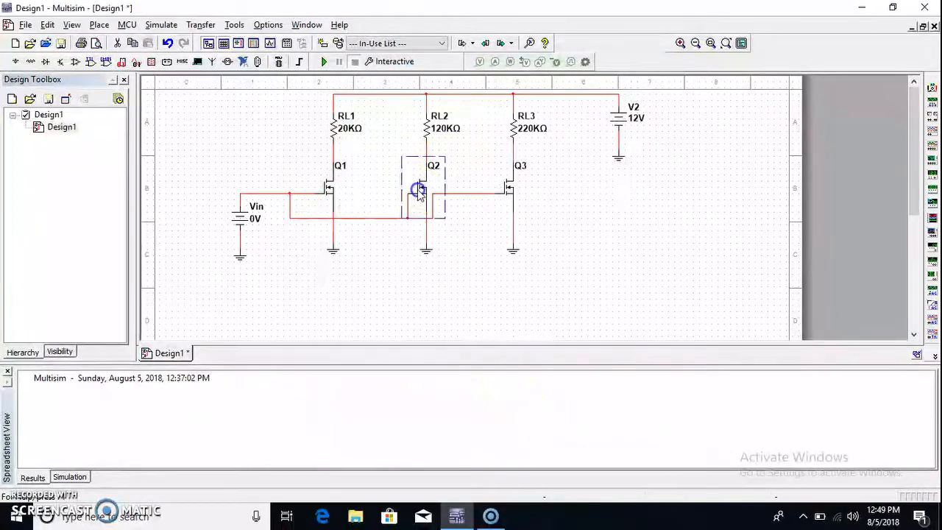
pyautogui.doubleClick(418, 190)
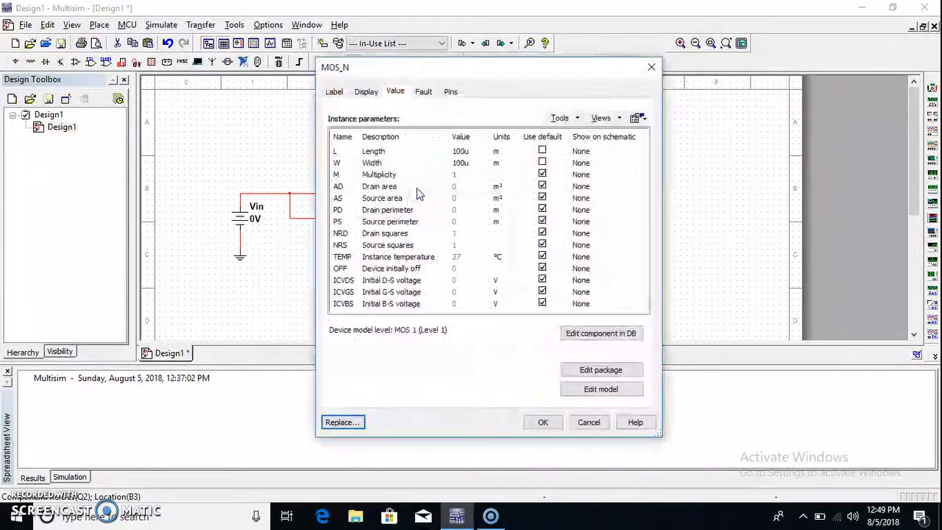
pyautogui.click(457, 166)
pyautogui.click(456, 165)
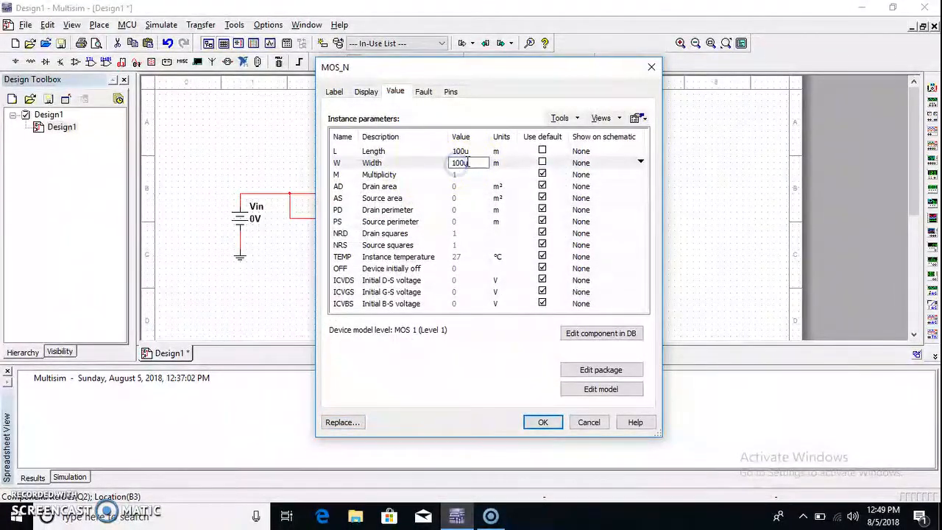
pyautogui.click(496, 164)
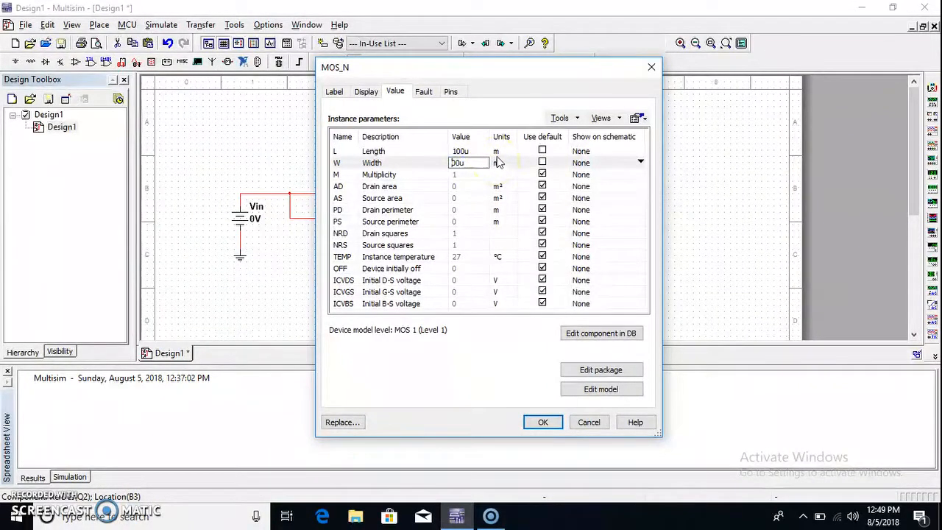
pyautogui.write('20')
pyautogui.click(574, 342)
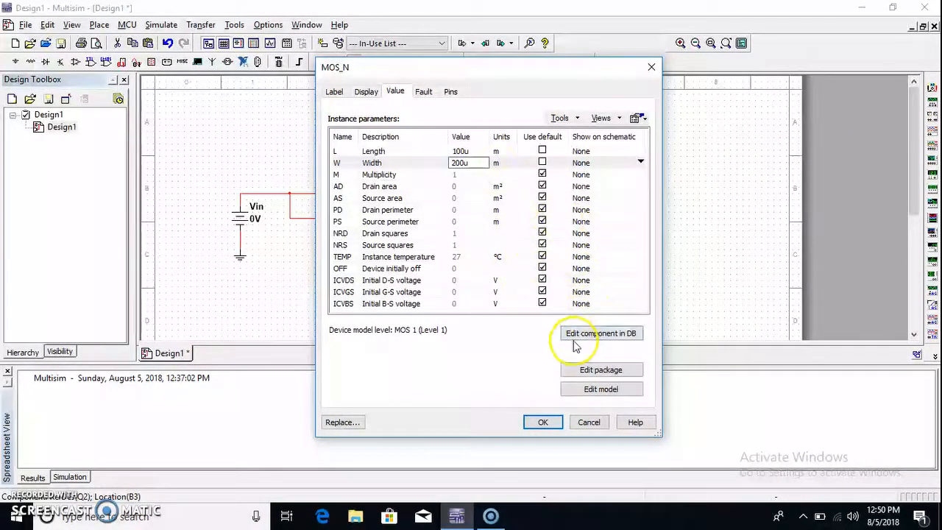
# In Q2's device model, set the threshold voltage VTO to 0.8 V and the transconductance parameter KP to 20u A/V²
pyautogui.click(601, 389)
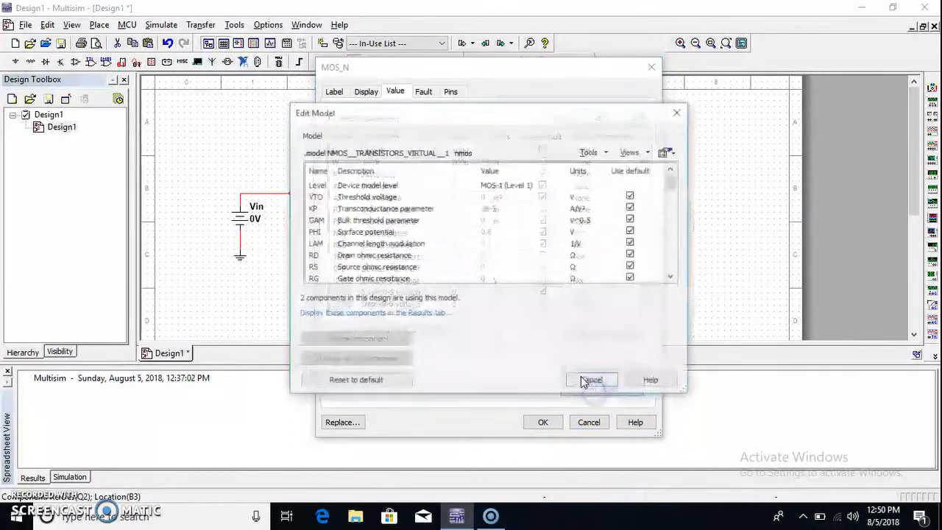
pyautogui.click(497, 197)
pyautogui.click(497, 197)
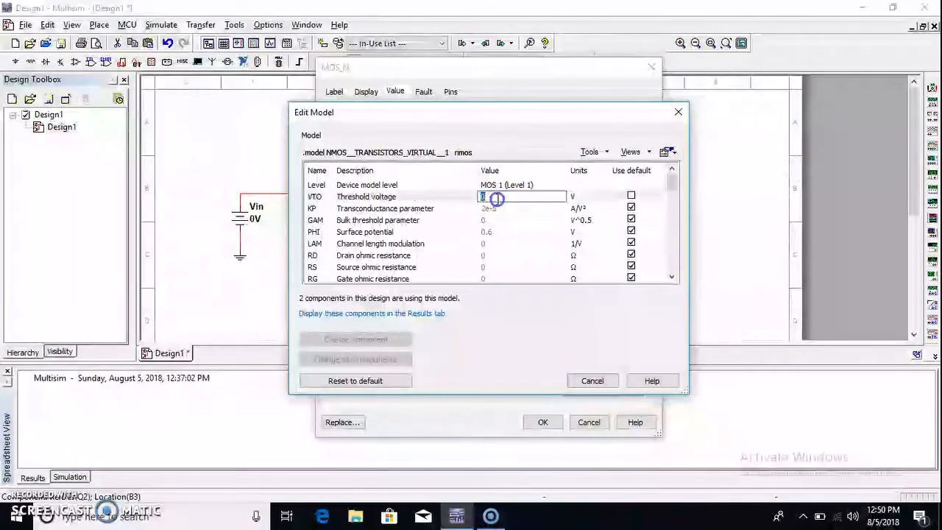
pyautogui.write('10')
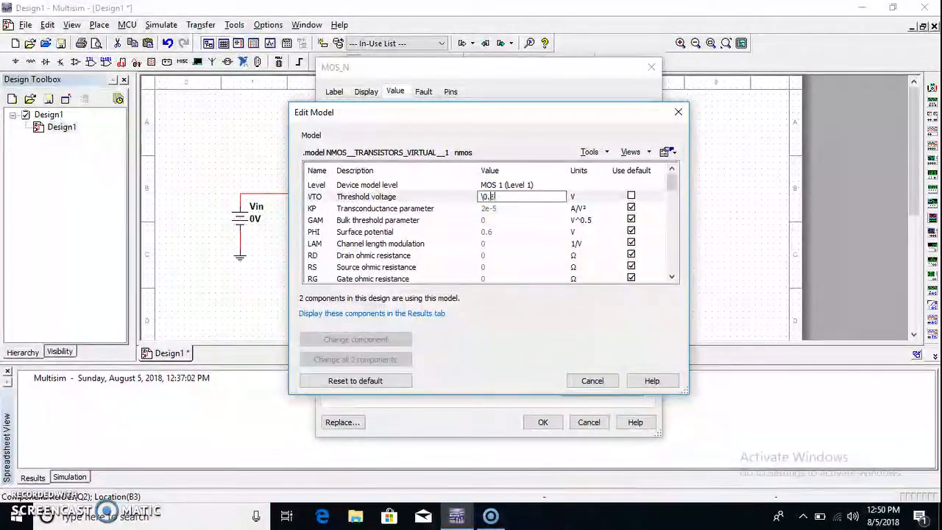
pyautogui.click(491, 202)
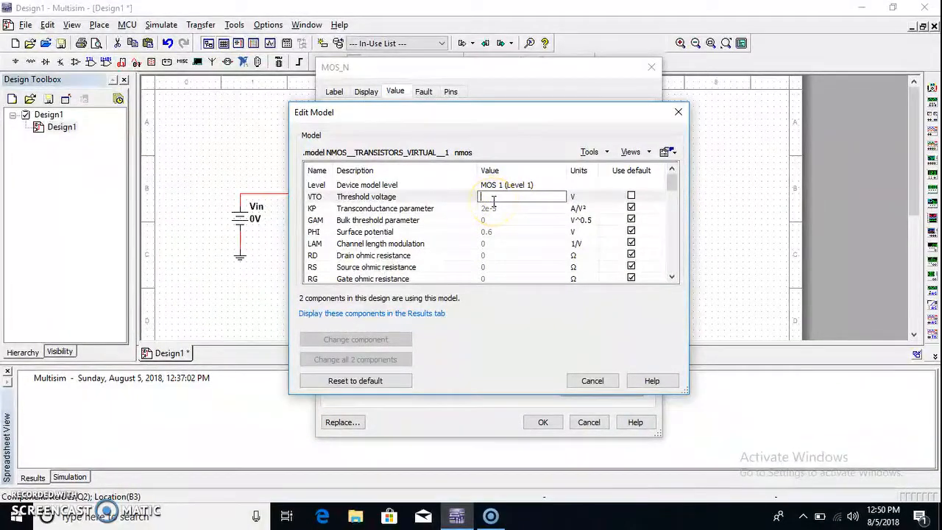
pyautogui.write('.8')
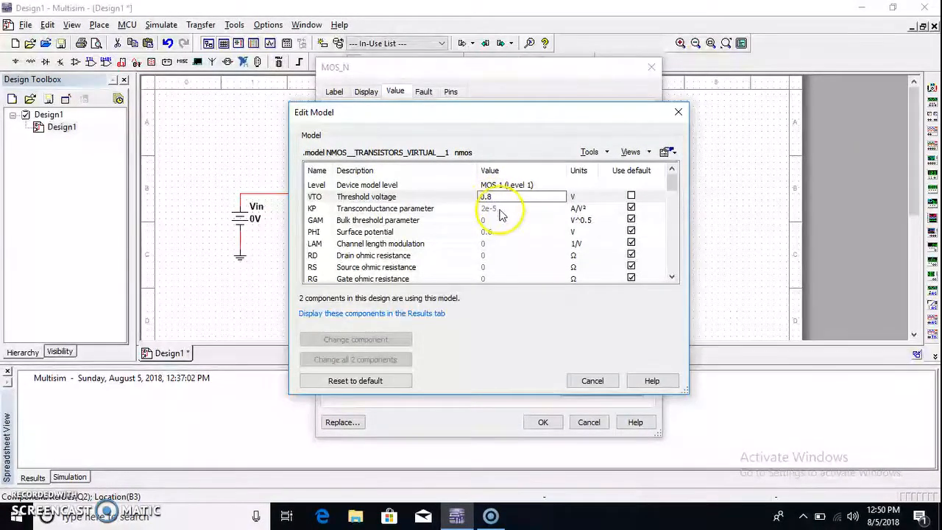
pyautogui.click(500, 213)
pyautogui.click(501, 211)
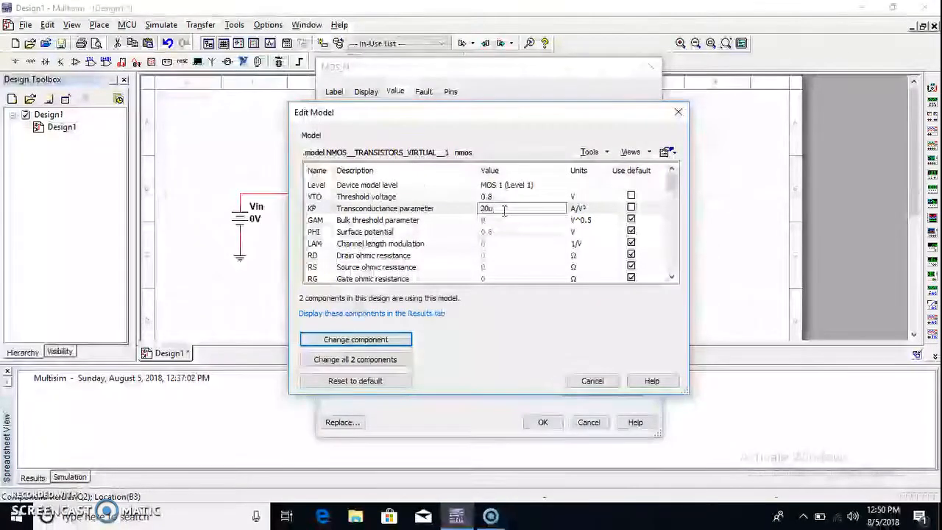
# Override the default width W in Q2's model with 200e-6 m and apply the model changes to this component only
pyautogui.scroll(-9, 503, 213)
pyautogui.scroll(-5, 502, 211)
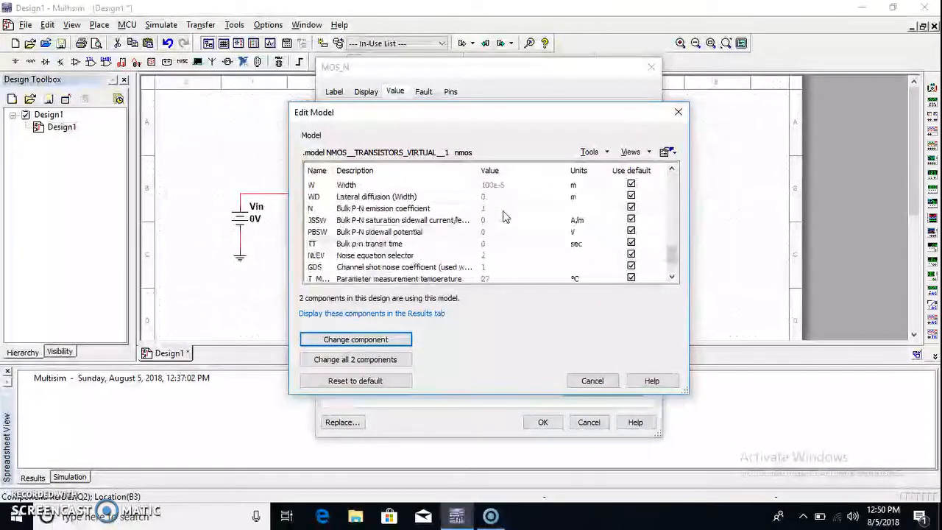
pyautogui.click(482, 214)
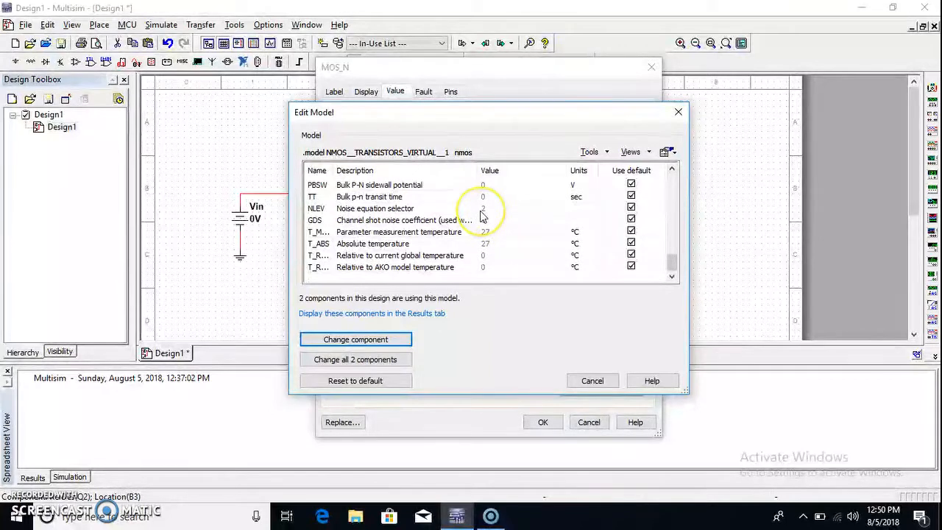
pyautogui.scroll(2, 482, 215)
pyautogui.click(630, 197)
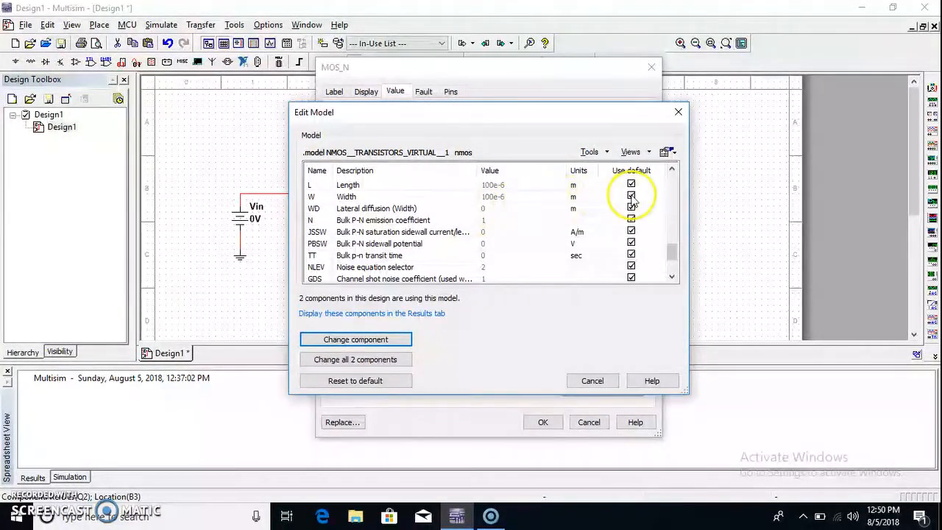
pyautogui.click(507, 197)
pyautogui.click(500, 197)
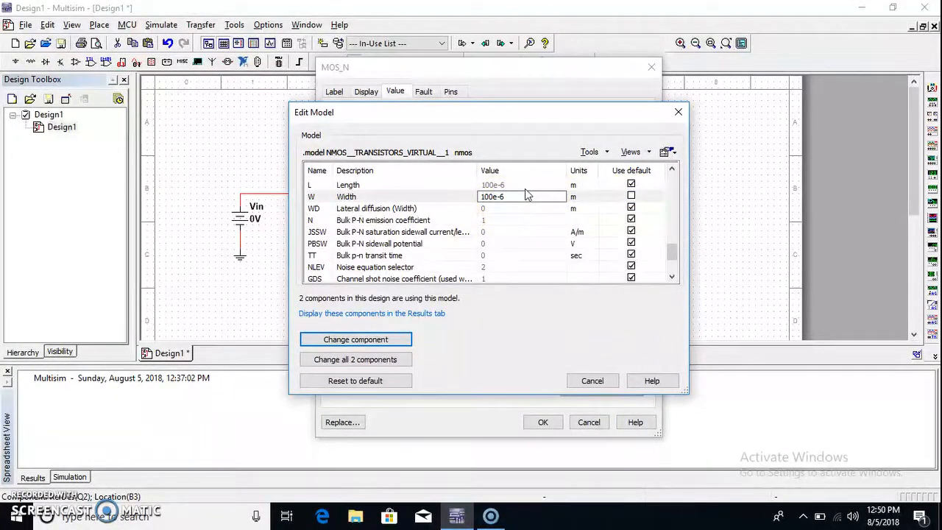
pyautogui.click(526, 195)
pyautogui.click(485, 198)
pyautogui.press('BackSpace')
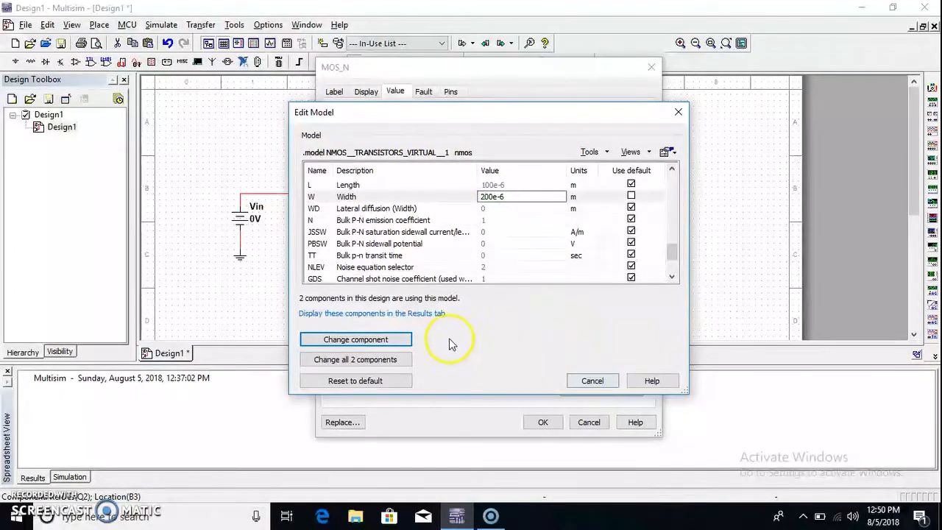
pyautogui.write('2')
pyautogui.click(382, 344)
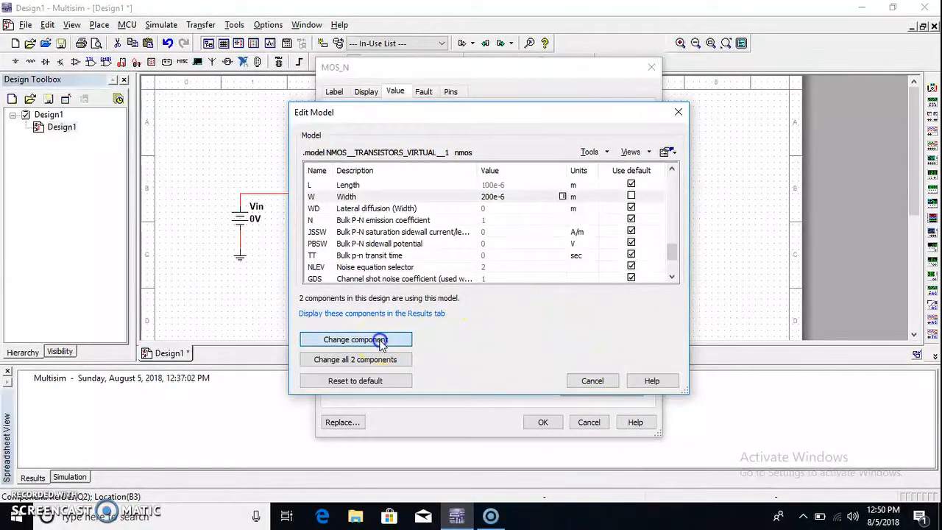
pyautogui.click(531, 423)
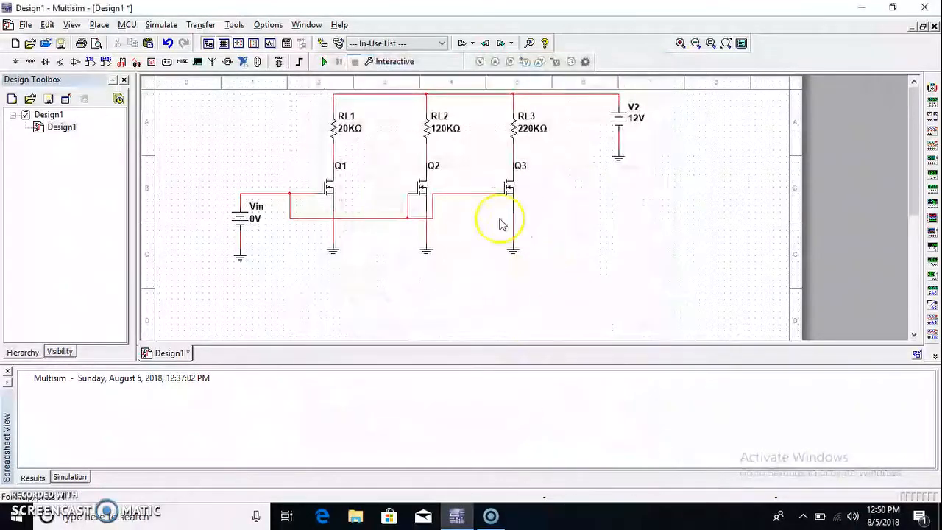
# Set Q3's instance width to 200u m and, in its device model, VTO to 0.8 V and KP to 20u A/V²
pyautogui.doubleClick(510, 190)
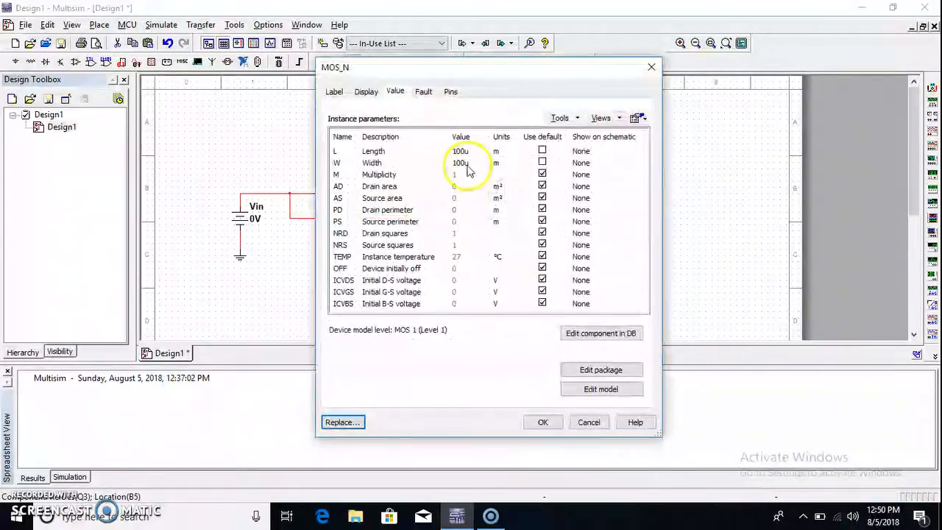
pyautogui.click(456, 167)
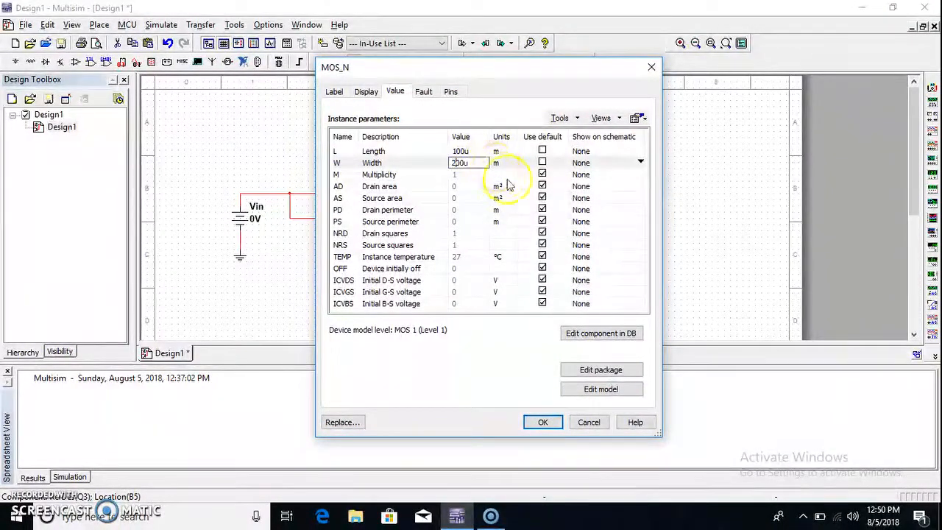
pyautogui.click(574, 389)
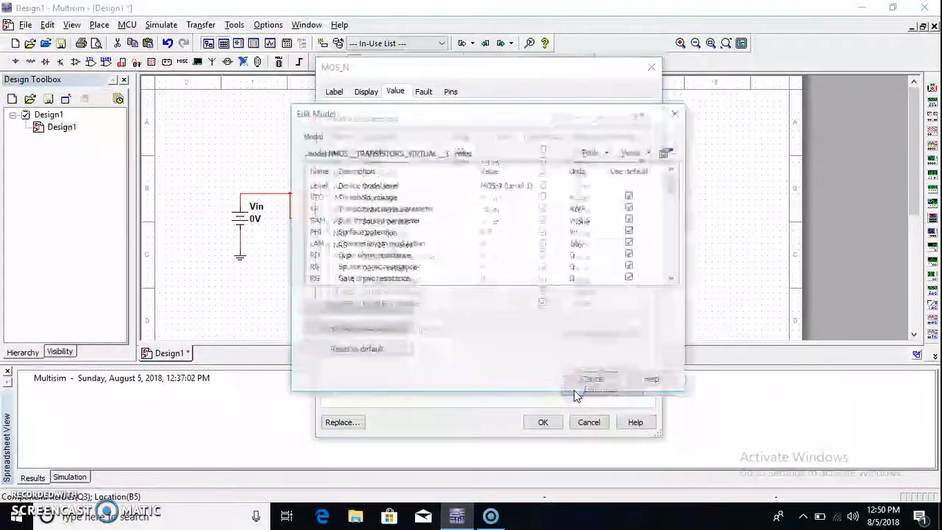
pyautogui.click(486, 198)
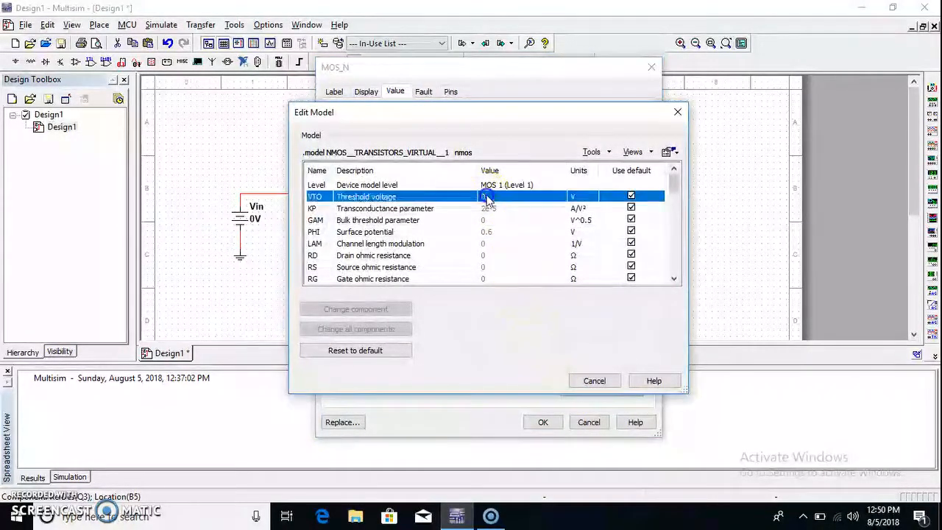
pyautogui.click(485, 196)
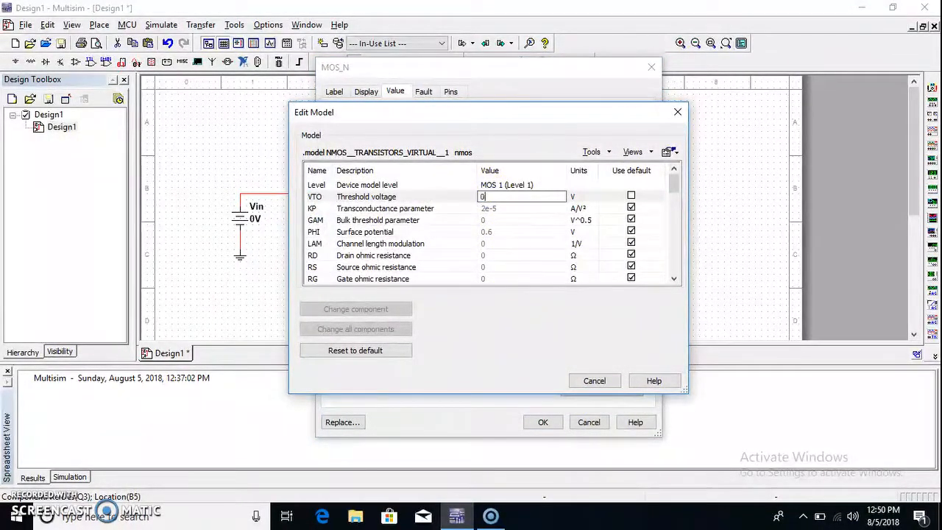
pyautogui.write('.8')
pyautogui.click(491, 210)
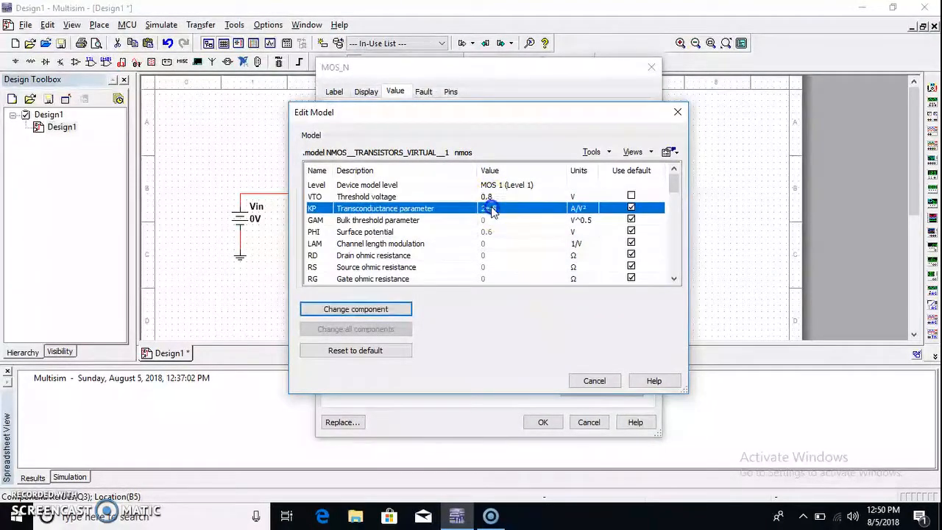
pyautogui.click(490, 210)
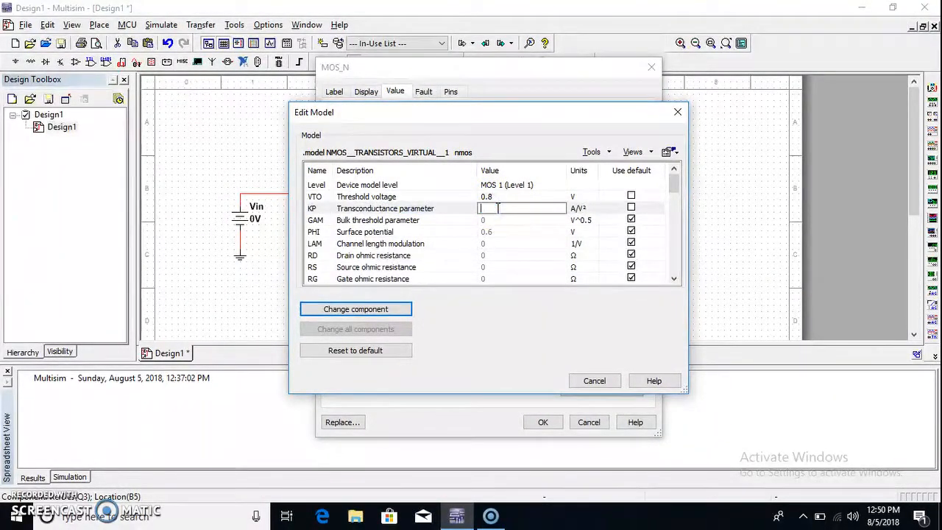
pyautogui.write('35u')
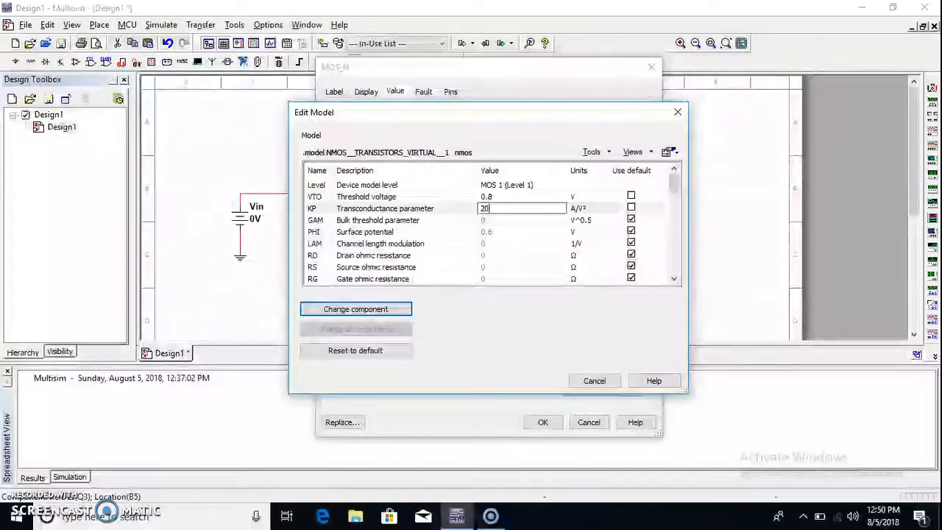
# Override the default width W in Q3's model to match Q1 and Q2, and apply the model changes to this component only
pyautogui.scroll(-2, 514, 228)
pyautogui.scroll(-8, 515, 228)
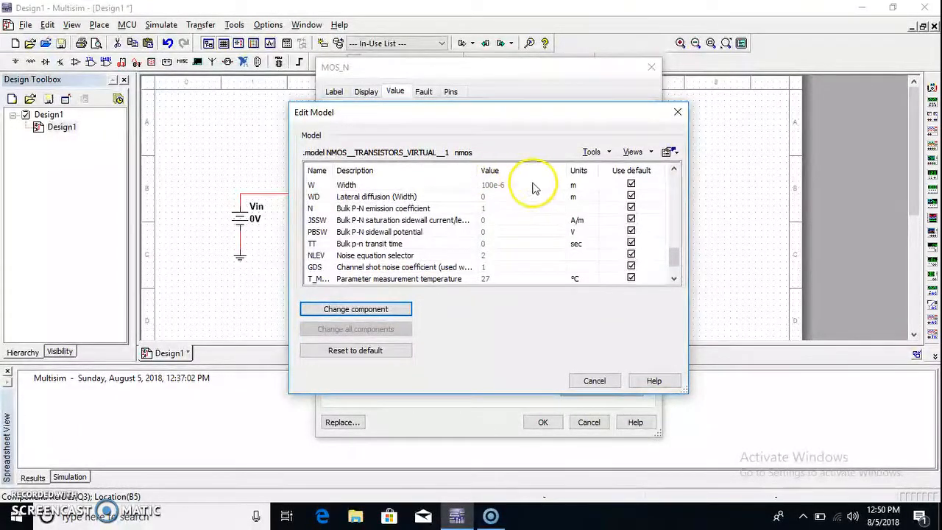
pyautogui.click(631, 185)
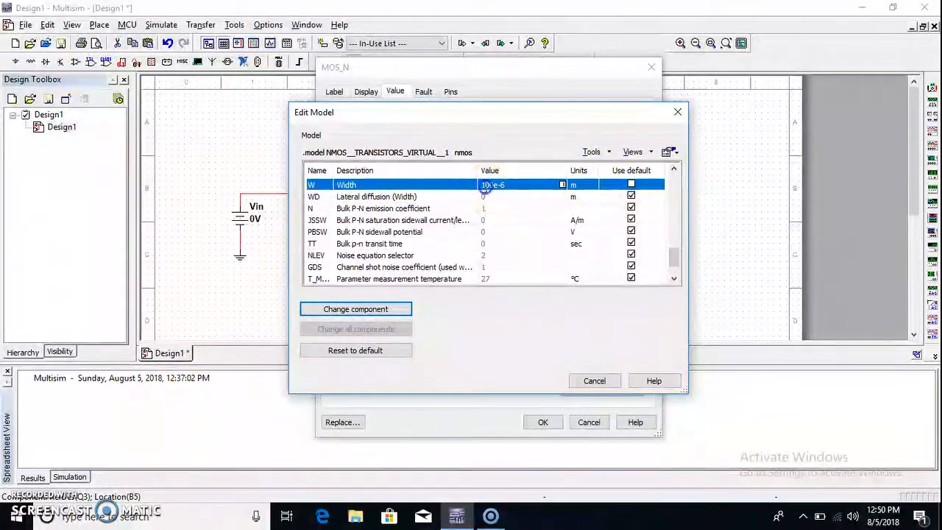
pyautogui.click(485, 186)
pyautogui.press('BackSpace')
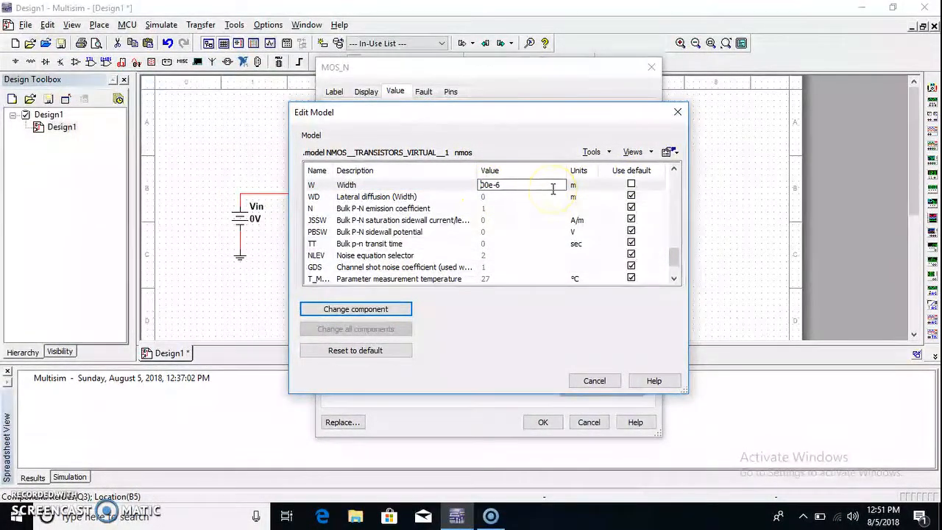
pyautogui.click(351, 310)
pyautogui.click(542, 423)
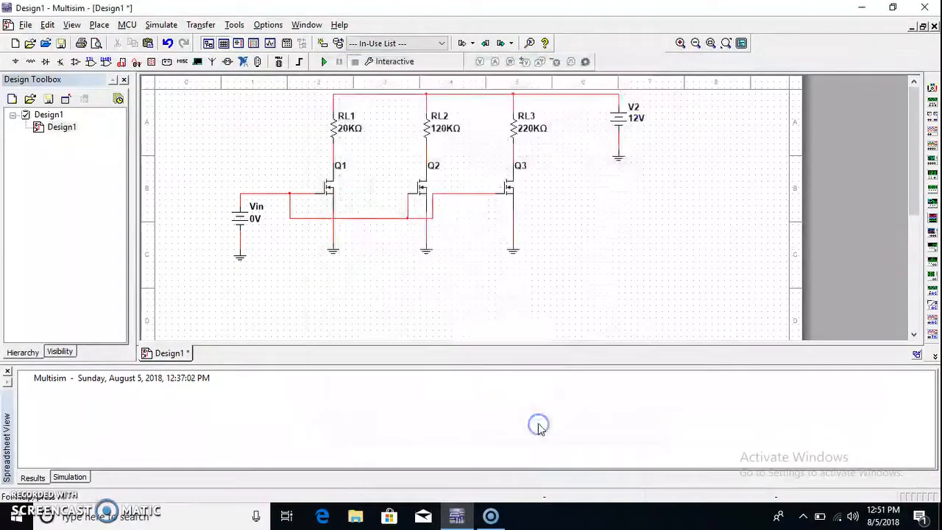
# Try to change the reference designator of DC supply V2 to Vdd
pyautogui.doubleClick(630, 123)
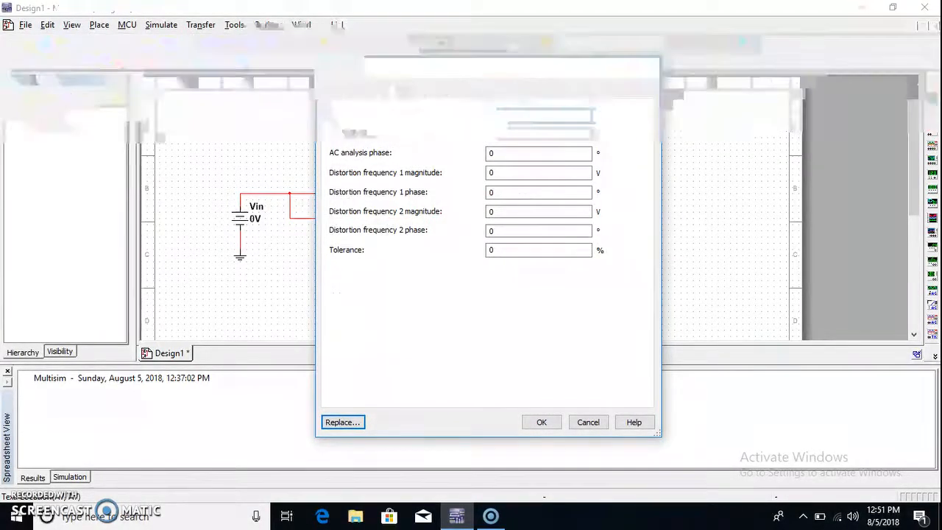
pyautogui.click(334, 92)
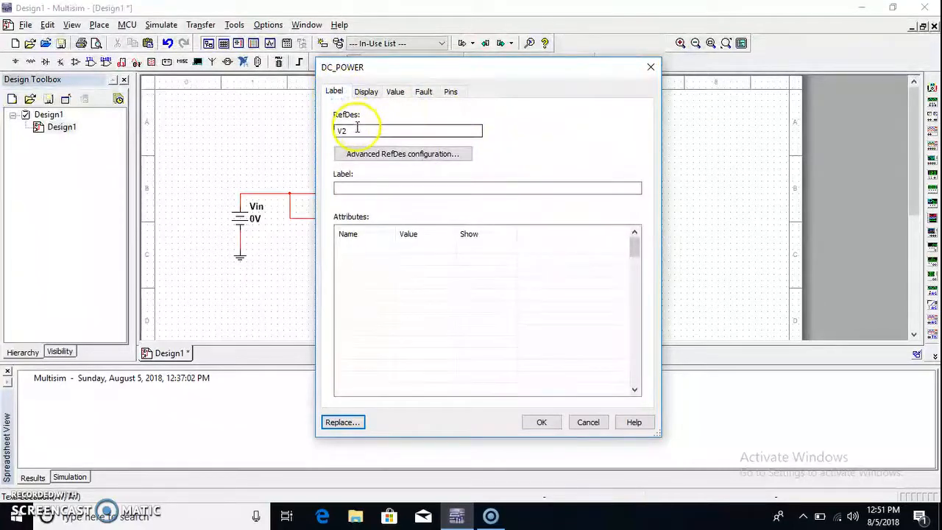
pyautogui.click(357, 131)
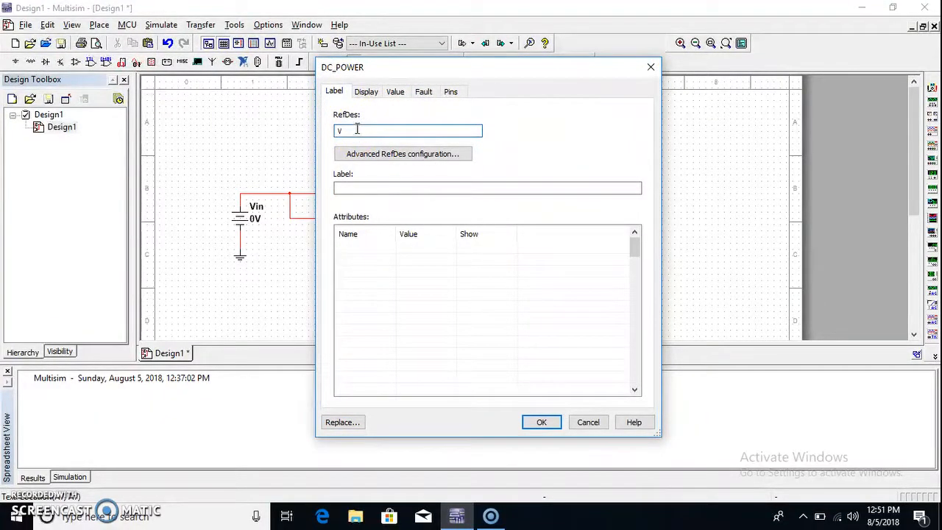
pyautogui.write('dd')
pyautogui.click(540, 423)
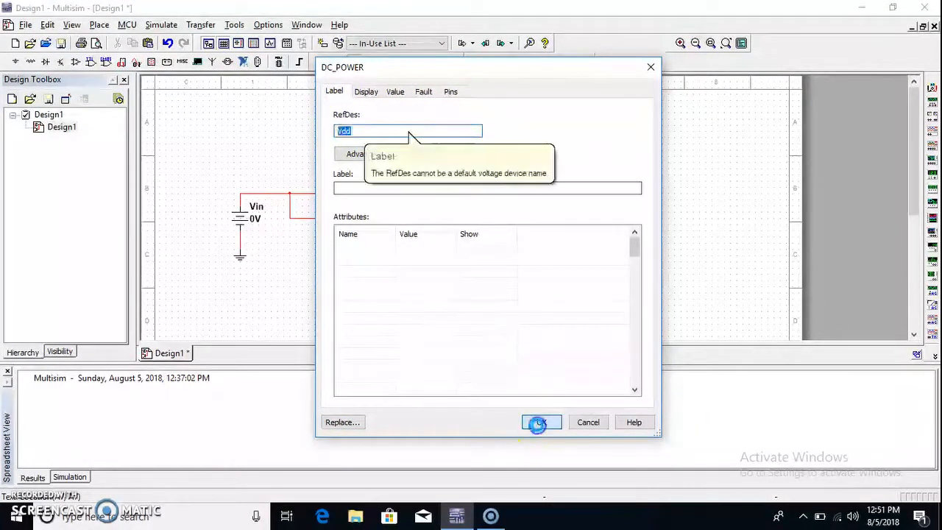
# Set the DC supply's reference designator to Vdds and its voltage to 5 V
pyautogui.click(355, 133)
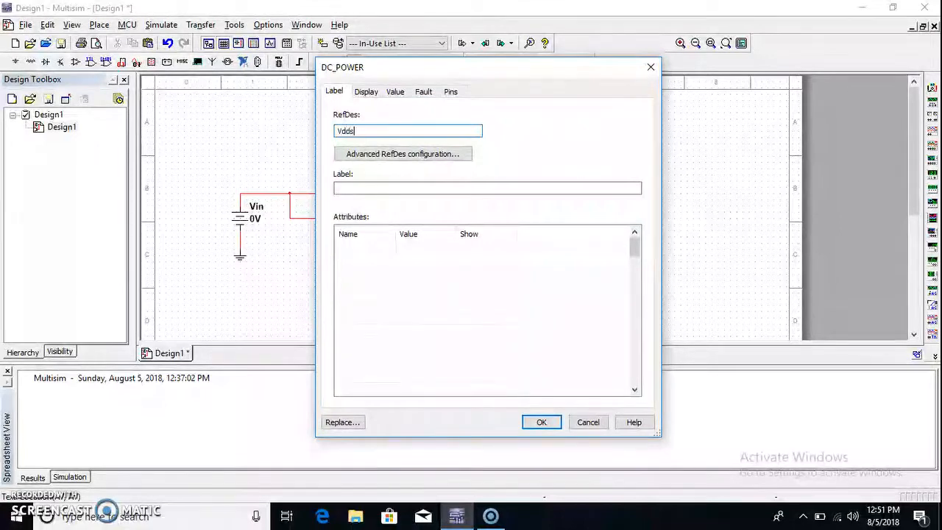
pyautogui.write('dds')
pyautogui.press('Return')
pyautogui.click(505, 188)
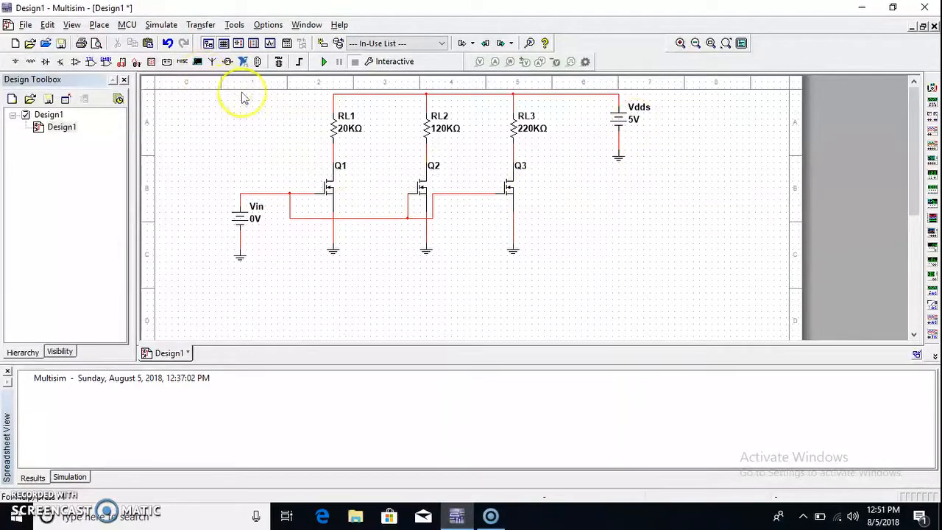
# Place a voltage probe on the wire between resistor RL1 and the drain of Q1
pyautogui.click(155, 25)
pyautogui.moveTo(128, 28)
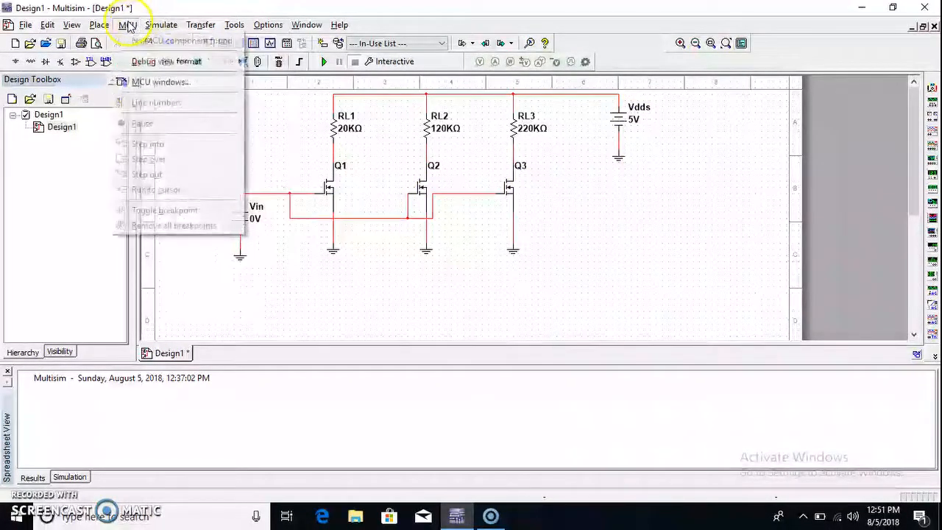
pyautogui.click(109, 26)
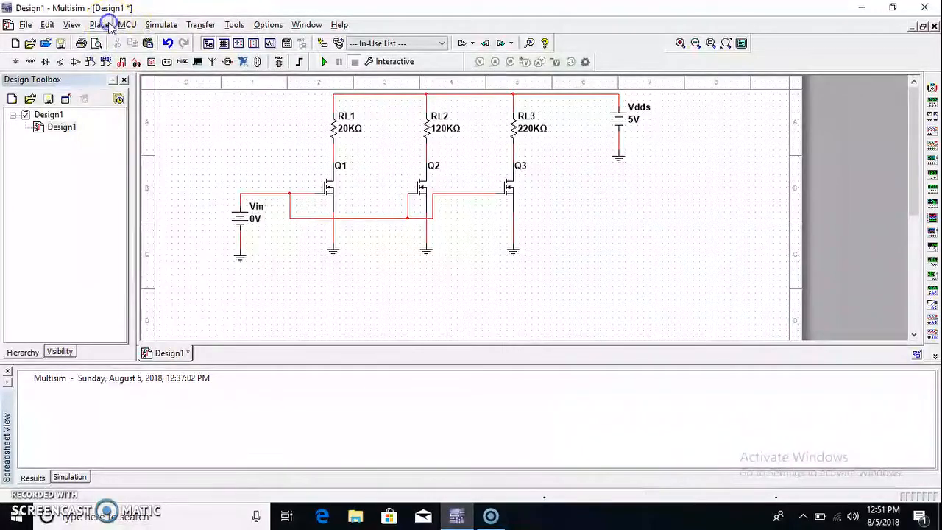
pyautogui.click(108, 26)
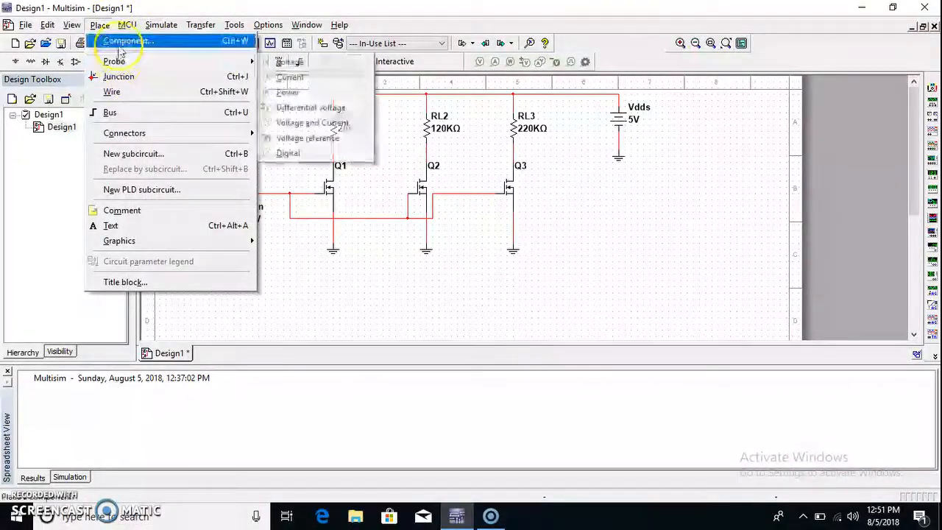
pyautogui.moveTo(121, 62)
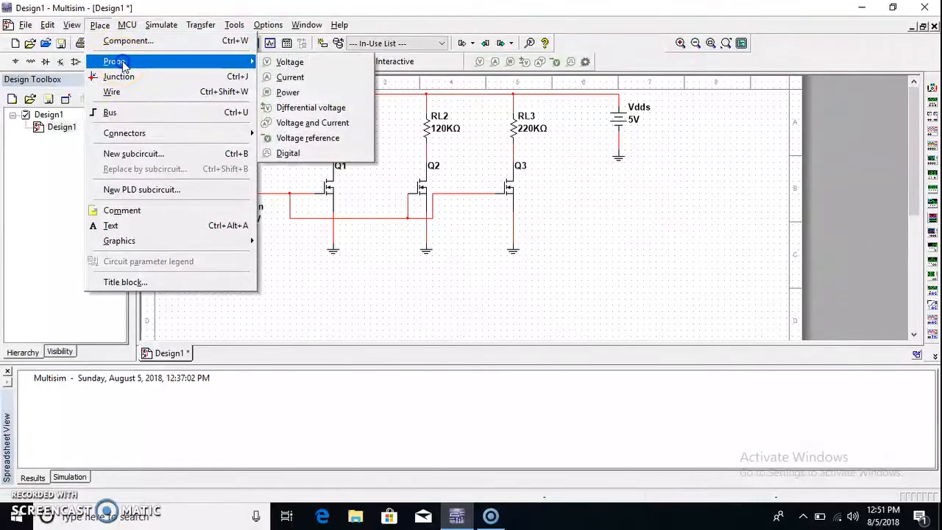
pyautogui.click(278, 63)
pyautogui.click(342, 147)
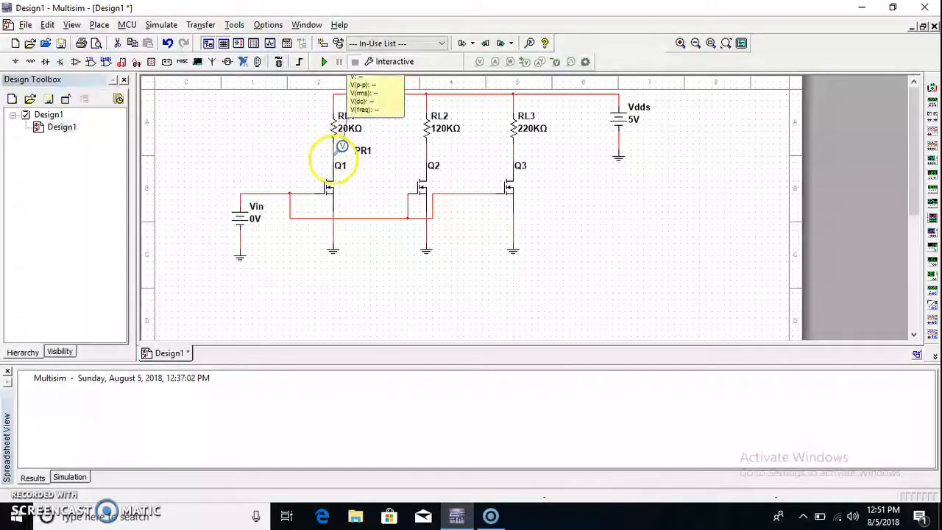
pyautogui.click(333, 160)
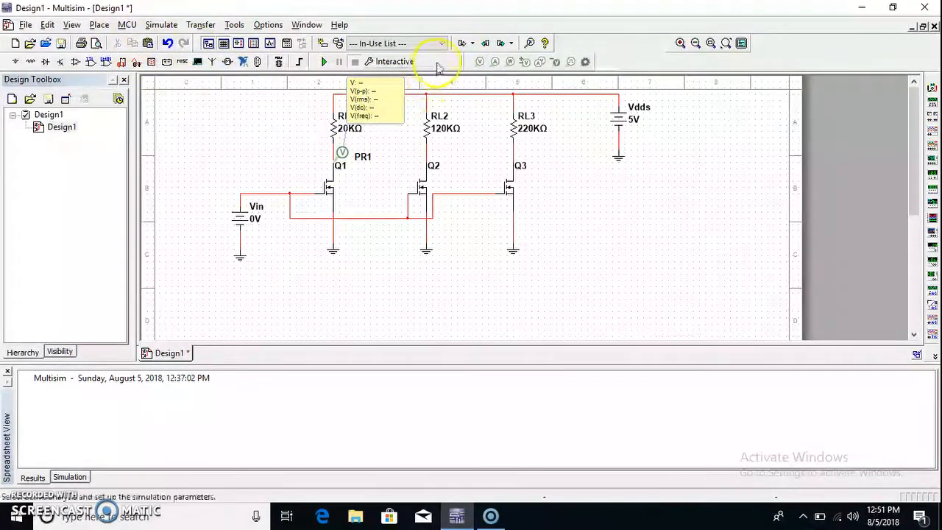
# Place voltage probes on the wire between RL2 and Q2 and on the wire between RL3 and Q3
pyautogui.click(476, 63)
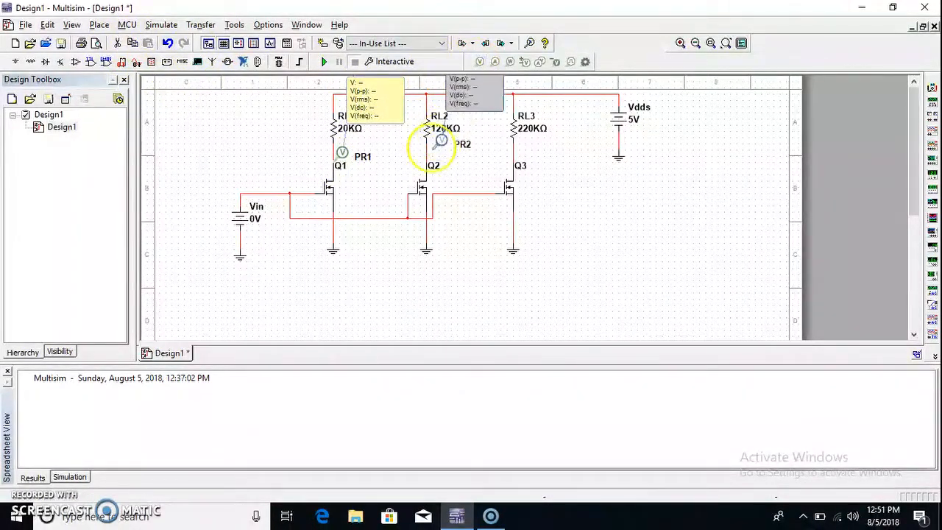
pyautogui.click(424, 157)
pyautogui.click(481, 64)
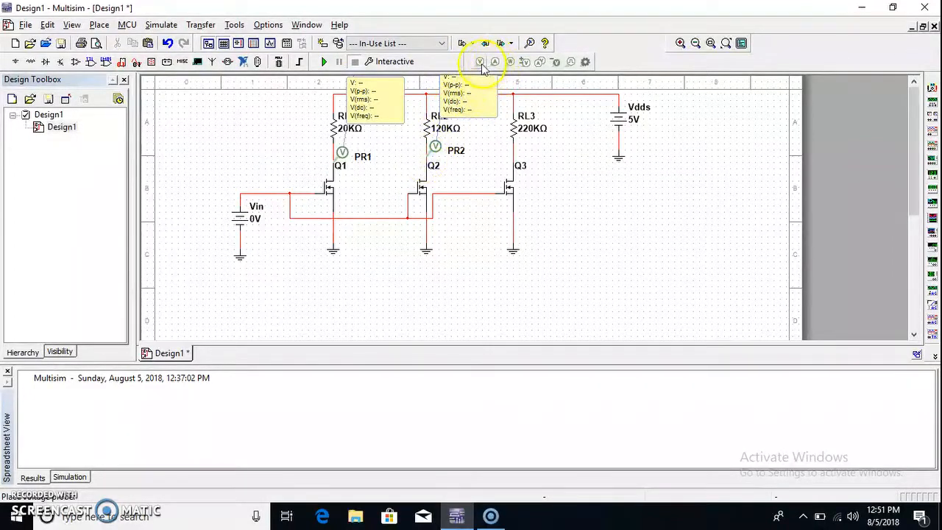
pyautogui.click(513, 162)
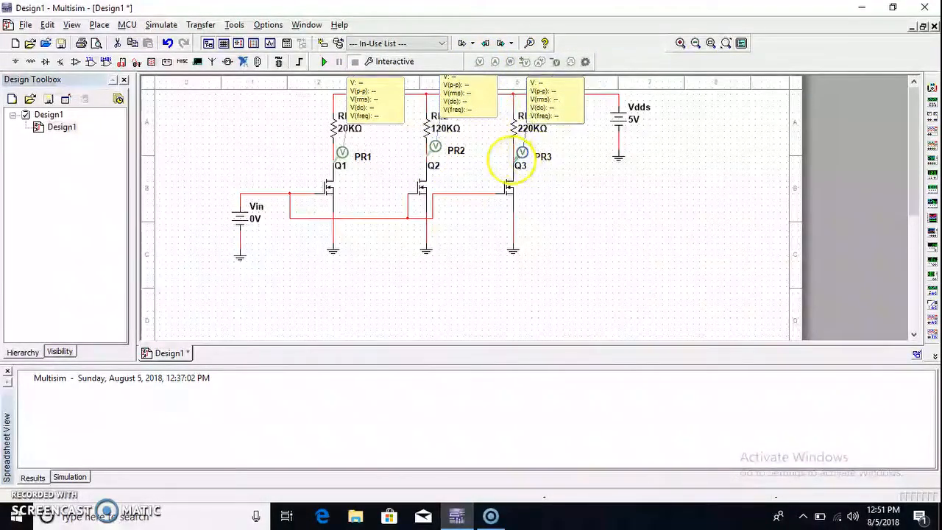
# Move the readout boxes of probes PR1, PR2 and PR3 into a row beside the transistors' ground symbols, clear of the resistors
pyautogui.moveTo(457, 106); pyautogui.dragTo(452, 270)
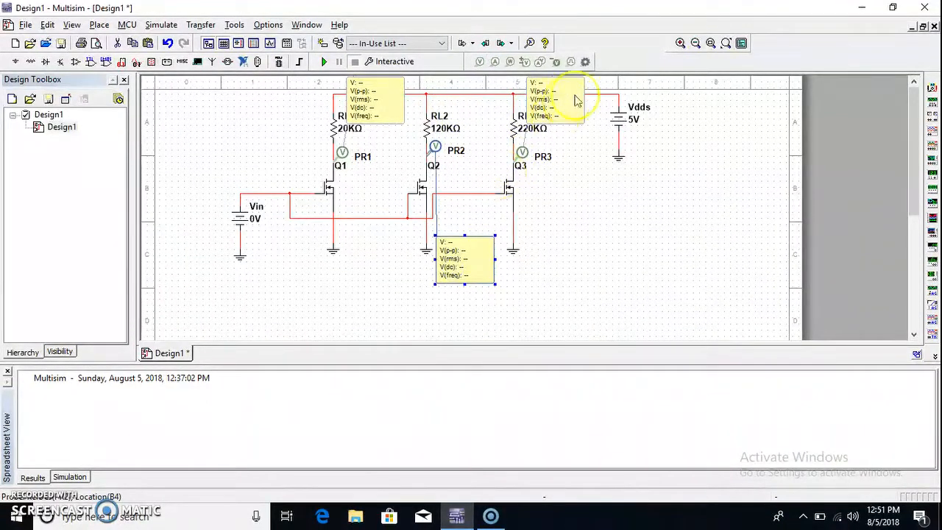
pyautogui.moveTo(563, 99); pyautogui.dragTo(589, 244)
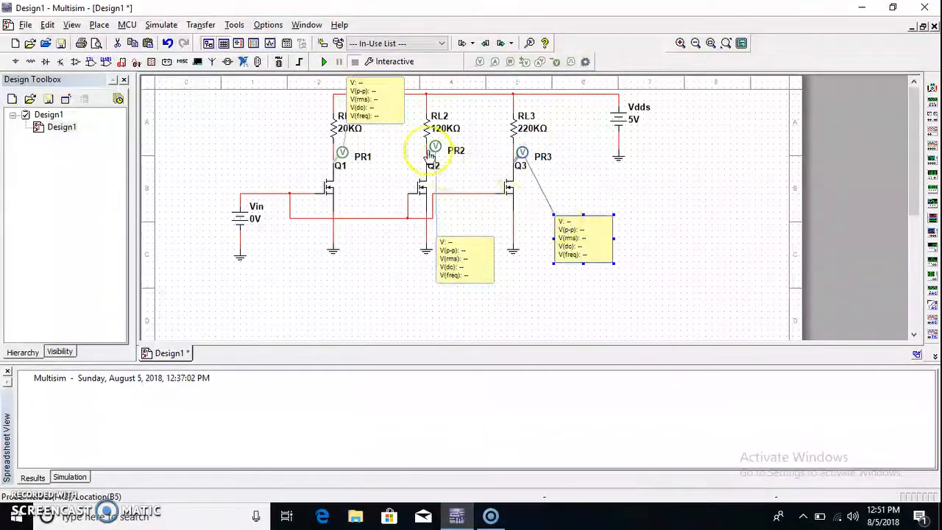
pyautogui.moveTo(369, 107); pyautogui.dragTo(370, 258)
pyautogui.moveTo(457, 255); pyautogui.dragTo(457, 244)
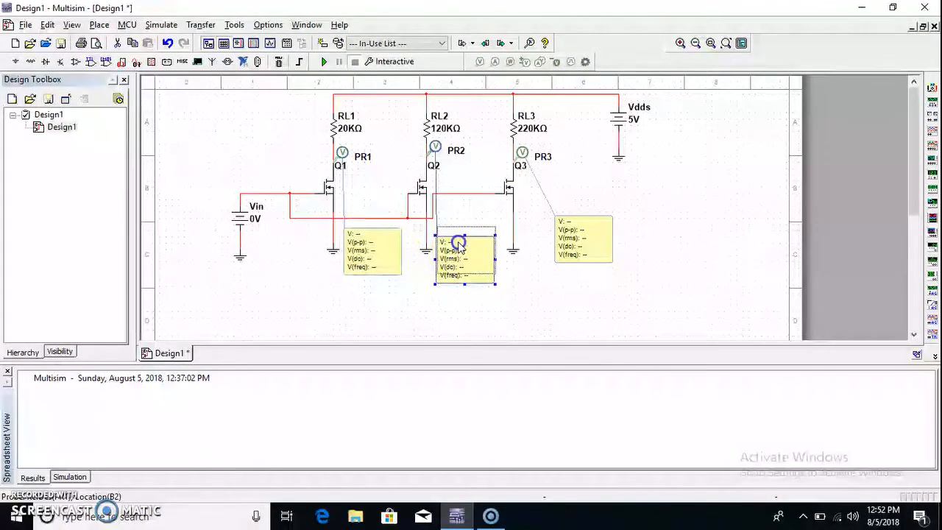
pyautogui.moveTo(563, 237)
pyautogui.mouseDown()
pyautogui.moveTo(542, 260)
pyautogui.moveTo(548, 234)
pyautogui.mouseUp()
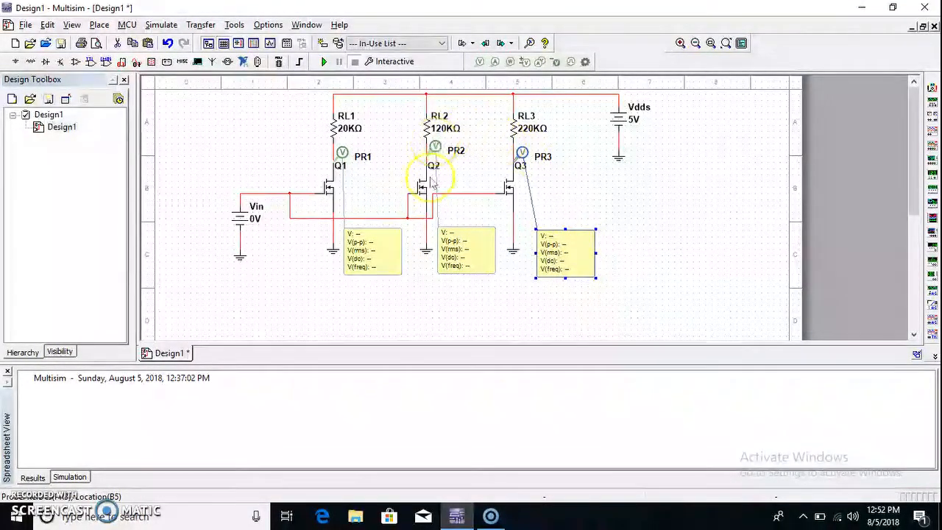
# Set up a DC Sweep analysis of source VIN with a 5 V stop value and a new increment
pyautogui.click(161, 27)
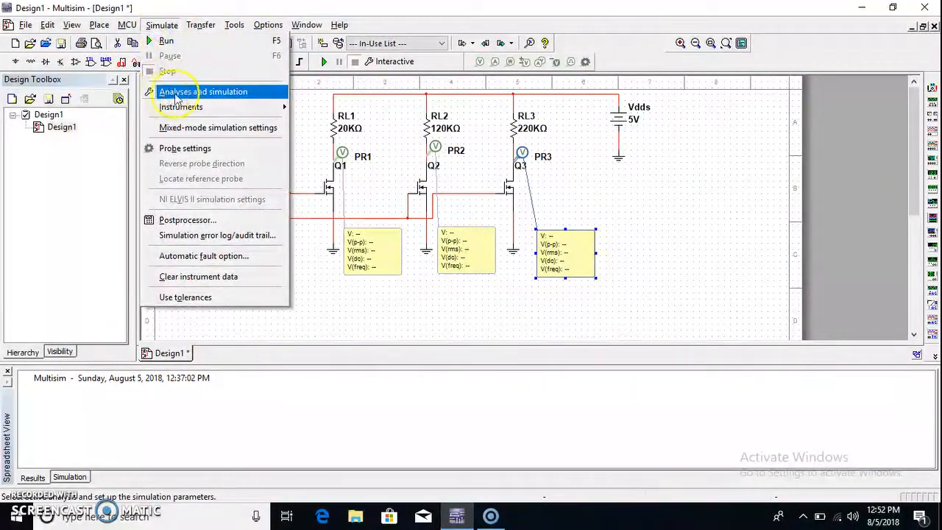
pyautogui.click(205, 95)
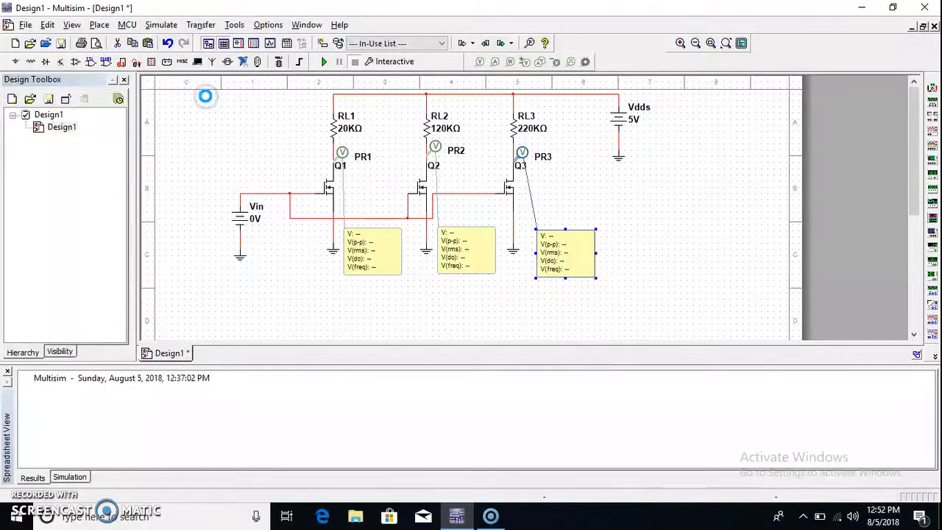
pyautogui.click(241, 129)
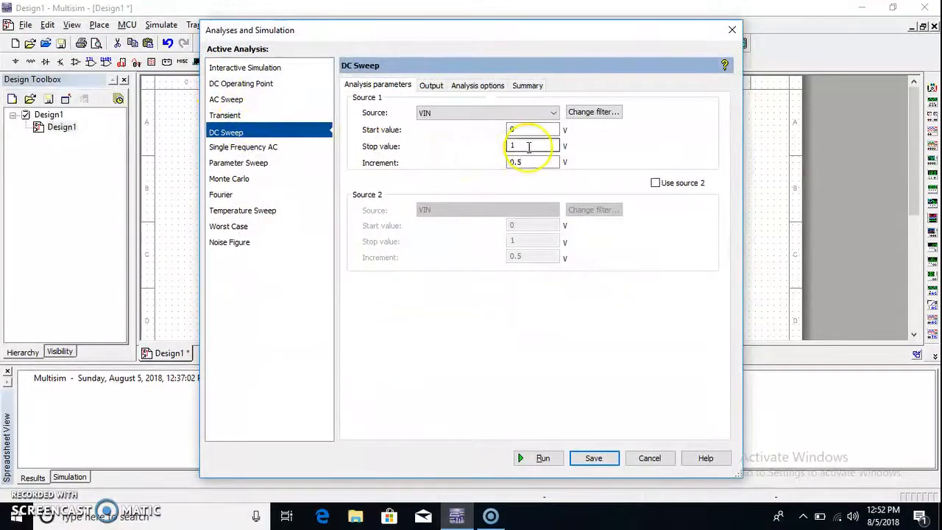
pyautogui.click(528, 146)
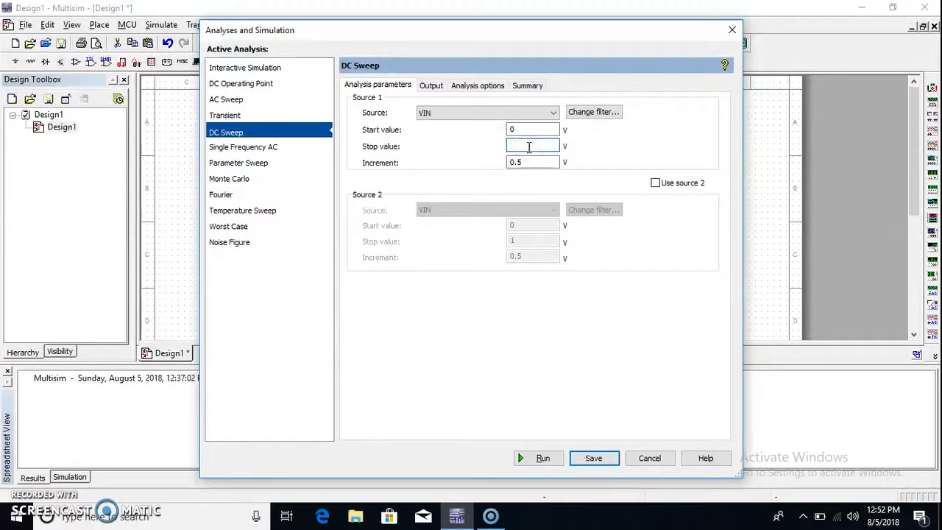
pyautogui.click(530, 164)
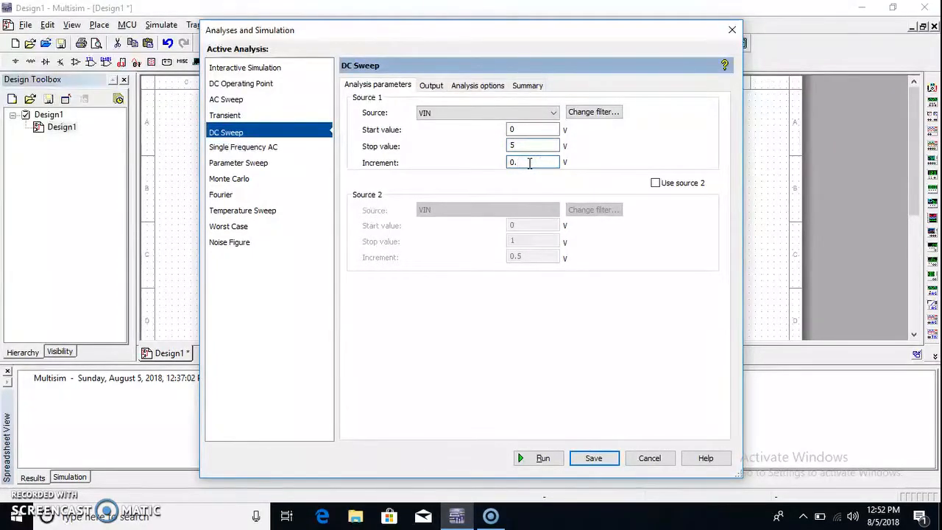
# Check that V(PR1), V(PR2) and V(PR3) are the sweep's output variables, save the analysis settings and run the DC sweep
pyautogui.click(433, 86)
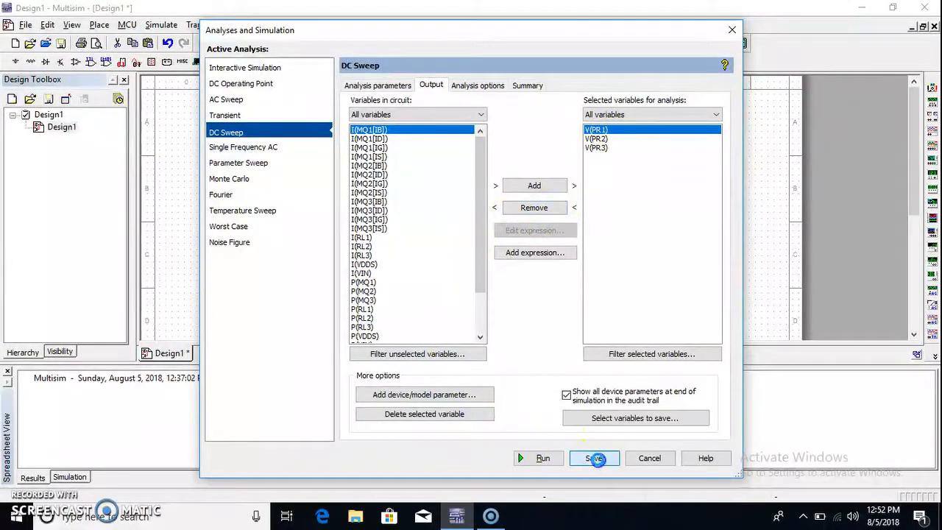
pyautogui.click(598, 457)
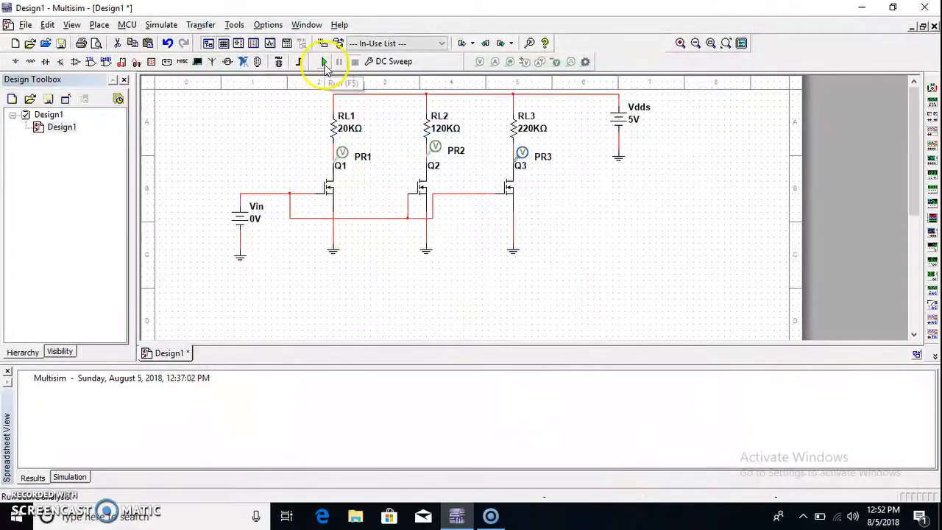
pyautogui.click(325, 63)
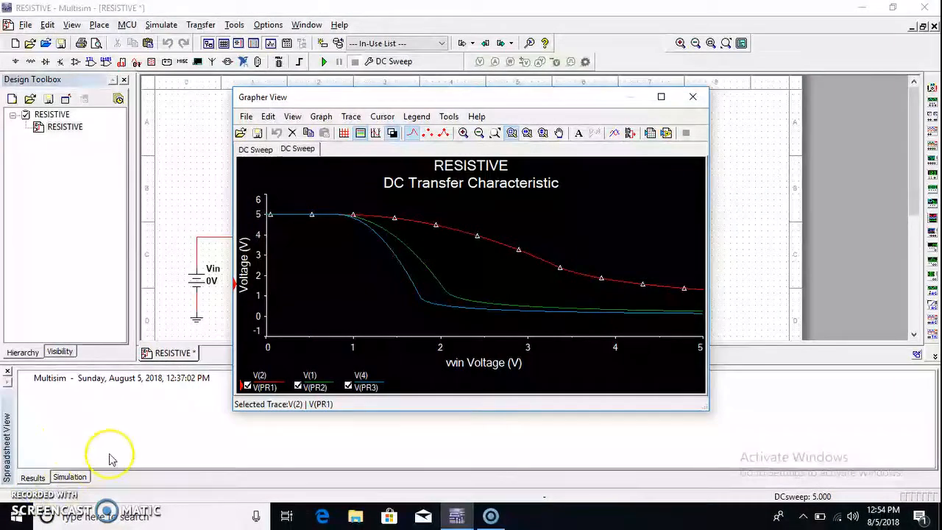
# Maximize the Grapher View window, show the cursors and move their readout box clear of the transfer curves
pyautogui.click(660, 96)
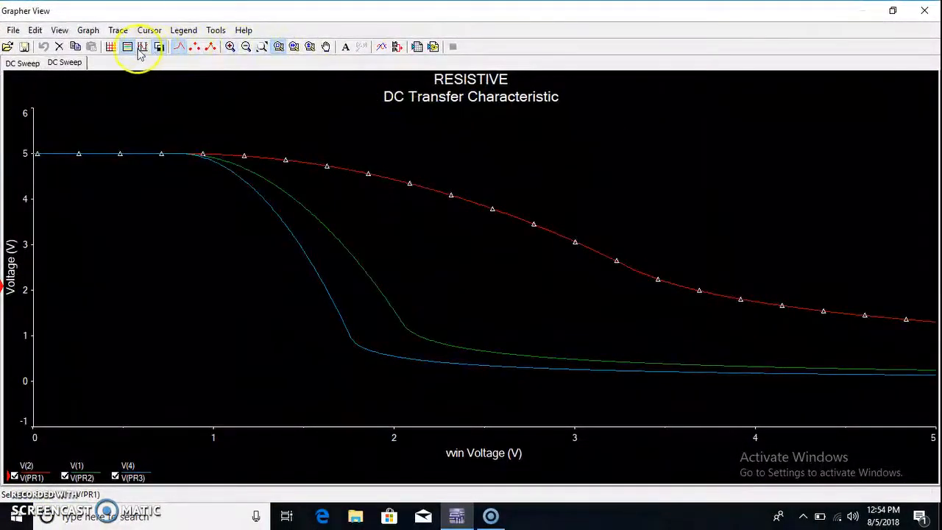
pyautogui.click(142, 47)
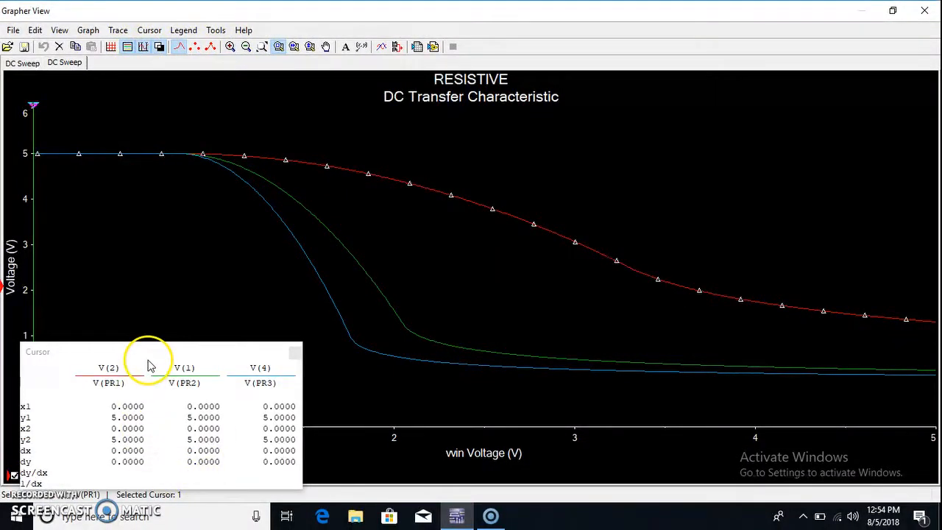
pyautogui.moveTo(147, 361); pyautogui.dragTo(754, 74)
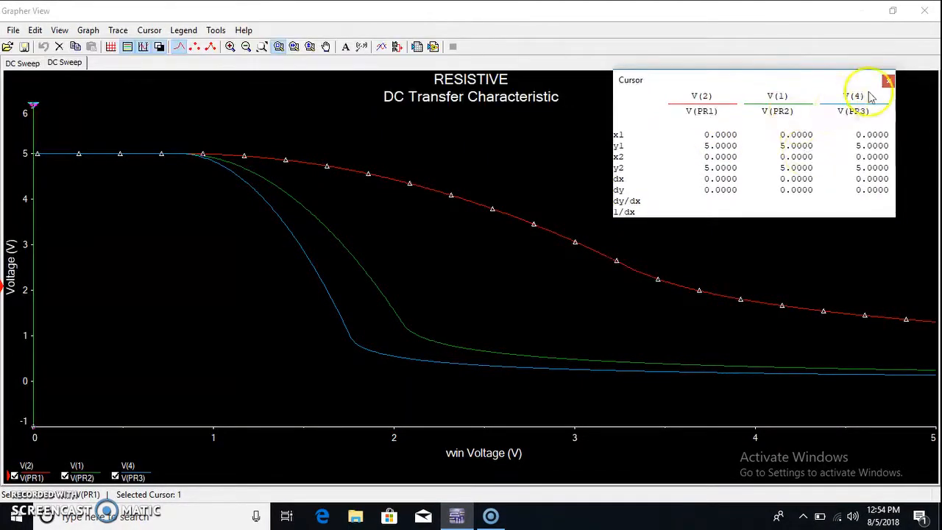
pyautogui.click(341, 168)
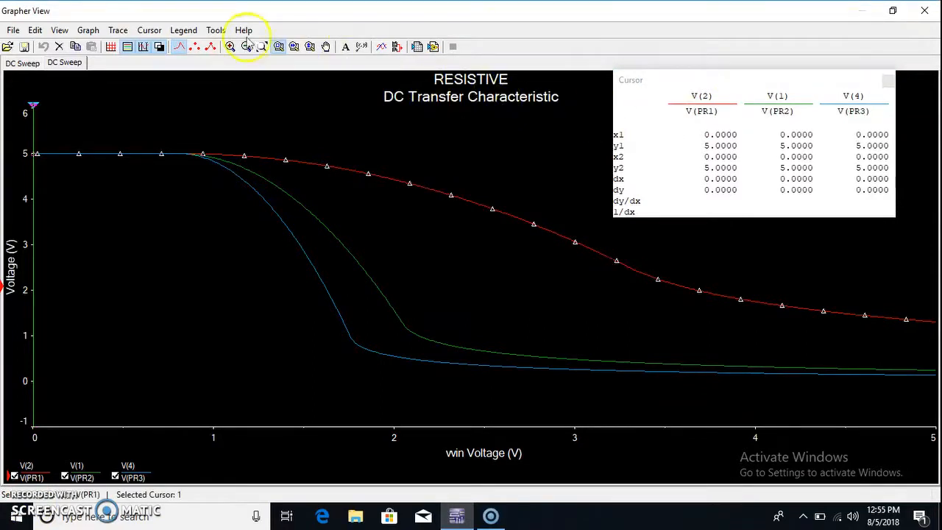
pyautogui.click(143, 47)
pyautogui.click(143, 47)
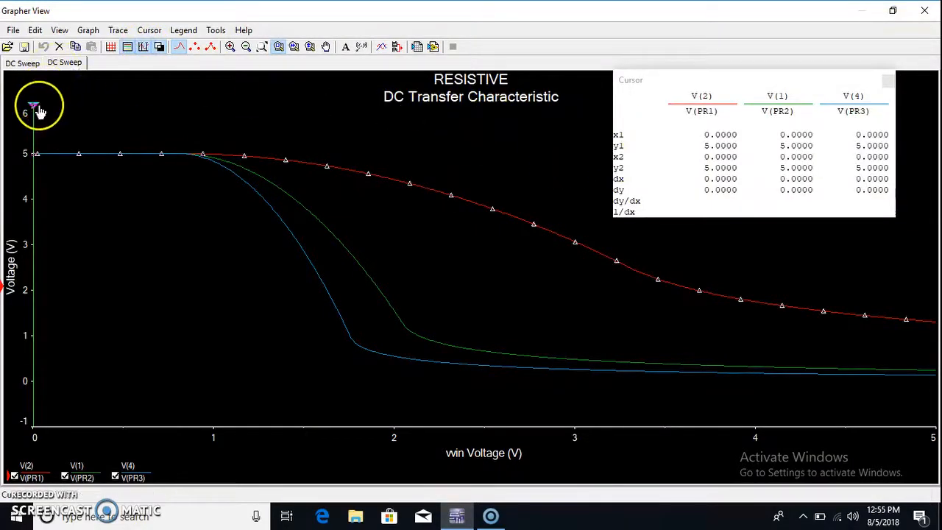
# Move cursor 1 to the 5 V end of the Vin axis and read the three output voltages there
pyautogui.moveTo(33, 106)
pyautogui.mouseDown()
pyautogui.moveTo(87, 106)
pyautogui.moveTo(33, 107)
pyautogui.mouseUp()
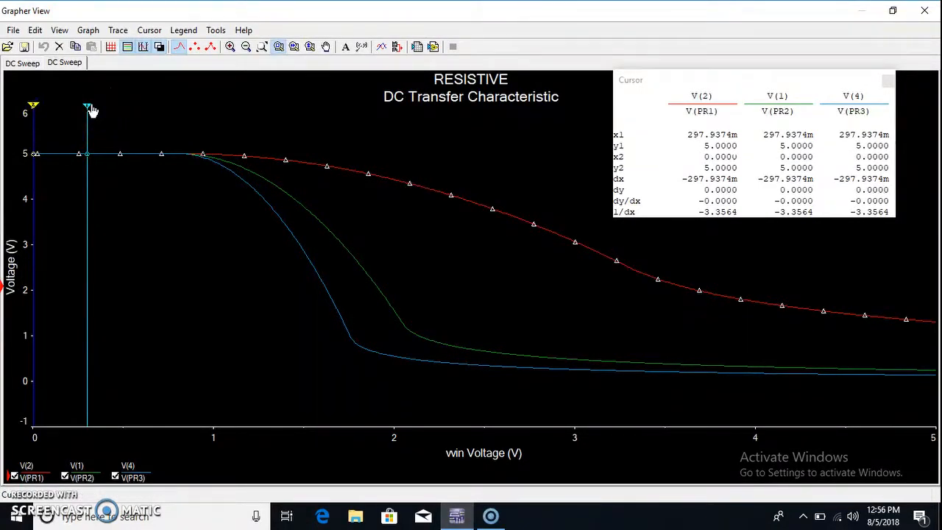
pyautogui.moveTo(88, 110); pyautogui.dragTo(934, 105)
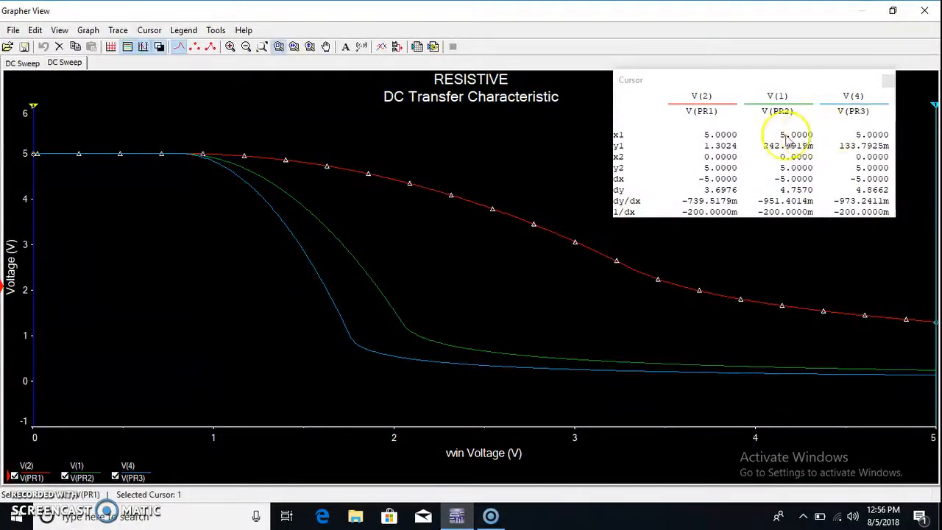
pyautogui.click(712, 155)
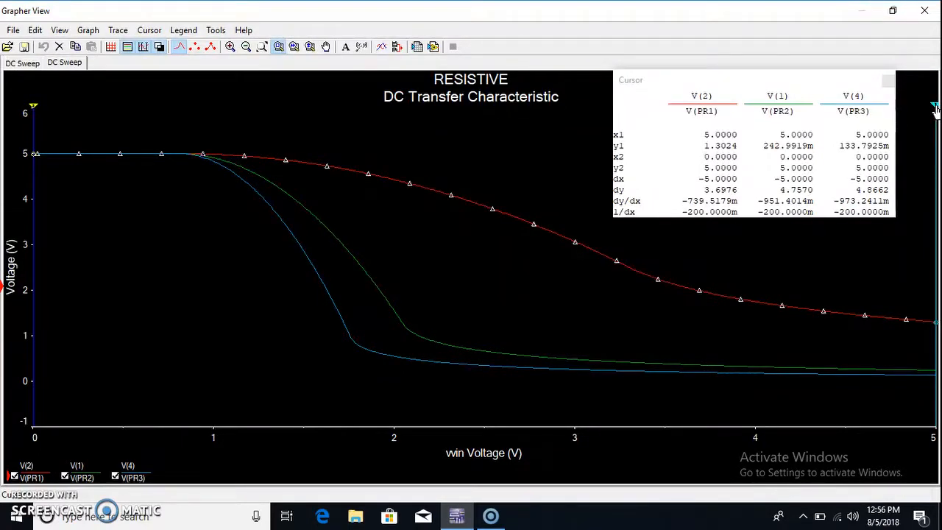
# Move cursor 1 to about 2.06 V at the knee of the green curve and read the output voltages
pyautogui.moveTo(935, 109); pyautogui.dragTo(406, 145)
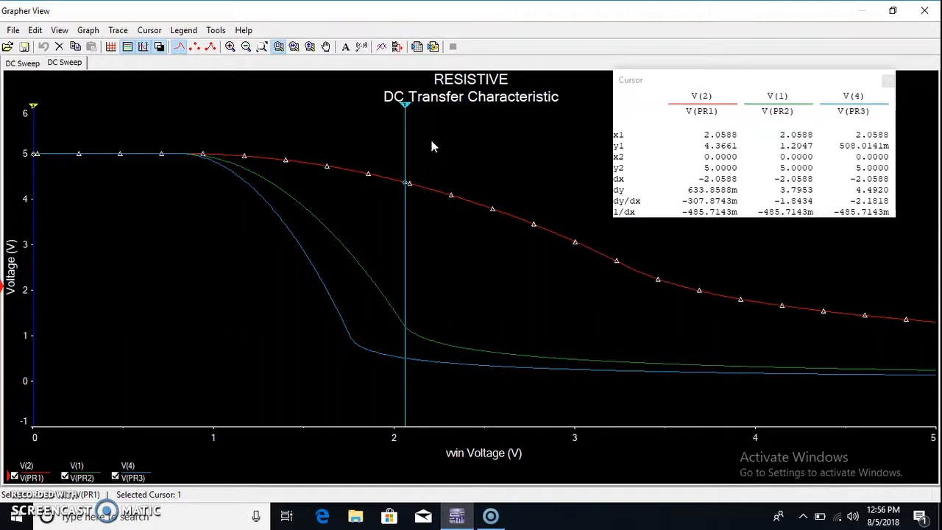
pyautogui.click(723, 149)
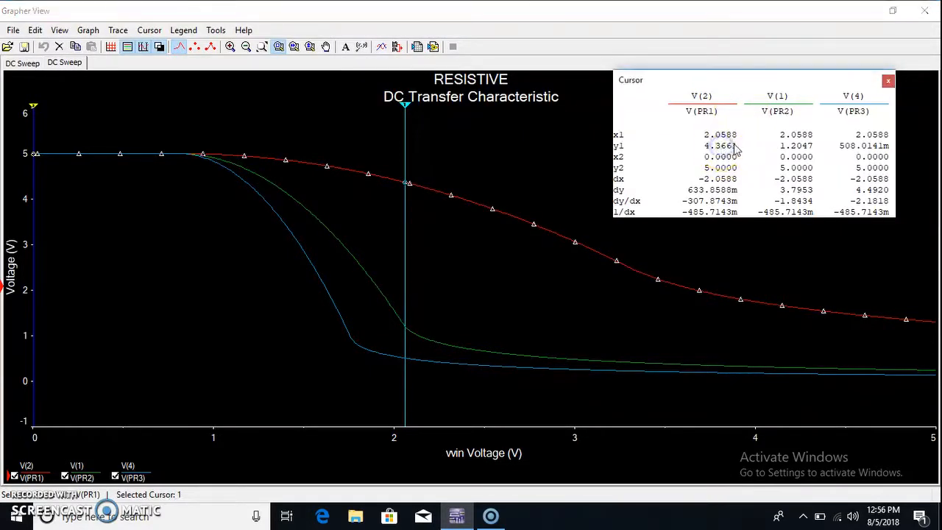
pyautogui.click(406, 109)
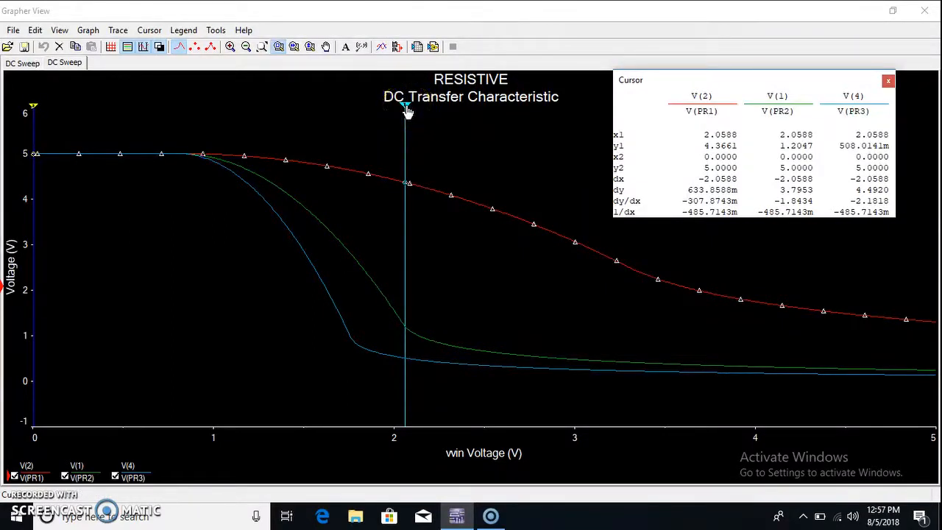
# Measure the outputs with cursor 1 at about 3.63 V on the V(PR1) curve, moving the readout box clear of the cursor
pyautogui.moveTo(407, 109)
pyautogui.mouseDown()
pyautogui.moveTo(561, 114)
pyautogui.moveTo(671, 103)
pyautogui.moveTo(712, 112)
pyautogui.moveTo(683, 130)
pyautogui.moveTo(692, 131)
pyautogui.mouseUp()
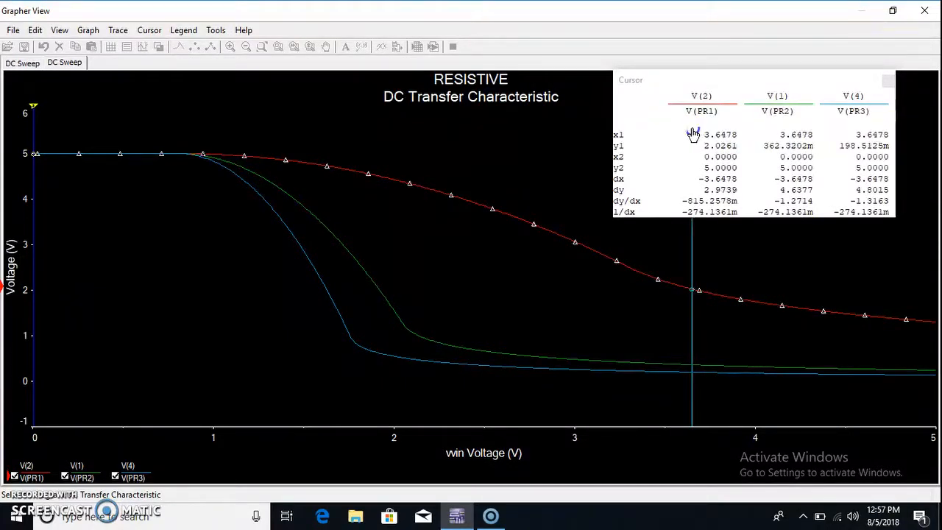
pyautogui.moveTo(692, 133); pyautogui.dragTo(689, 136)
pyautogui.click(689, 136)
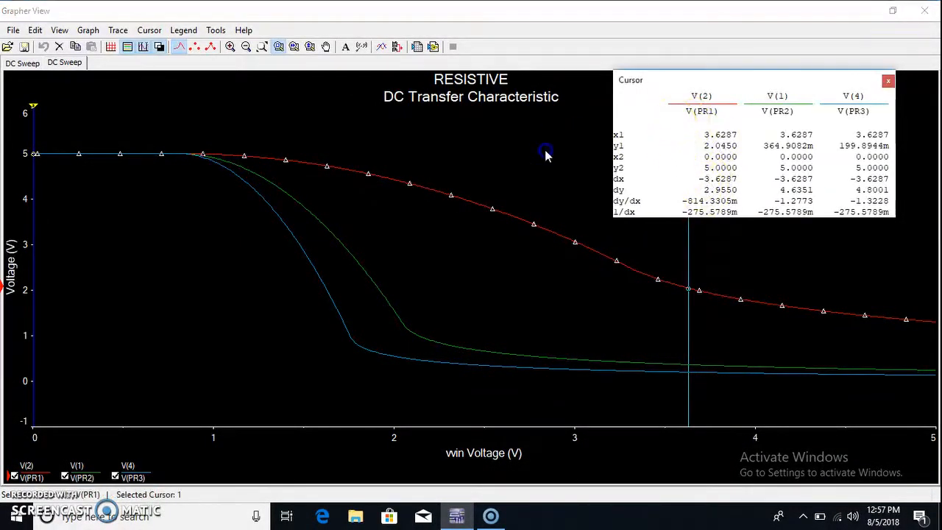
pyautogui.moveTo(669, 80); pyautogui.dragTo(440, 125)
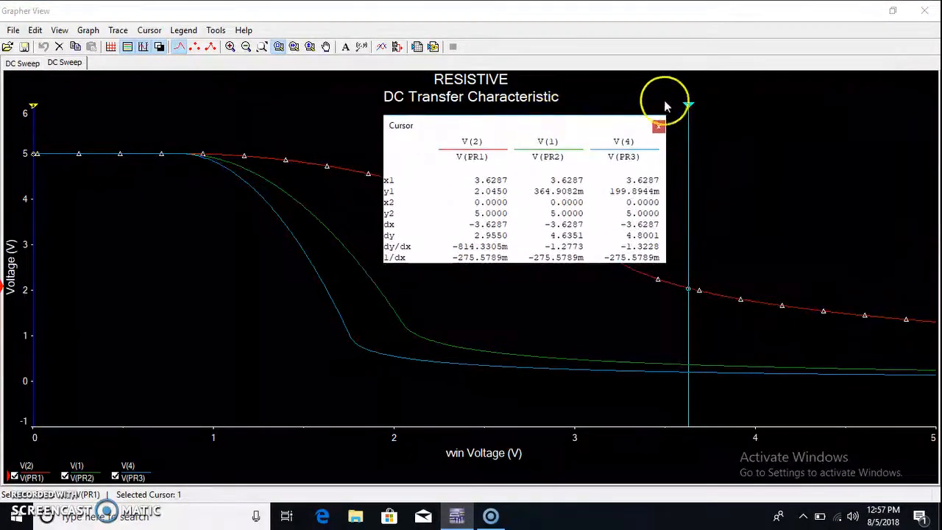
pyautogui.click(689, 109)
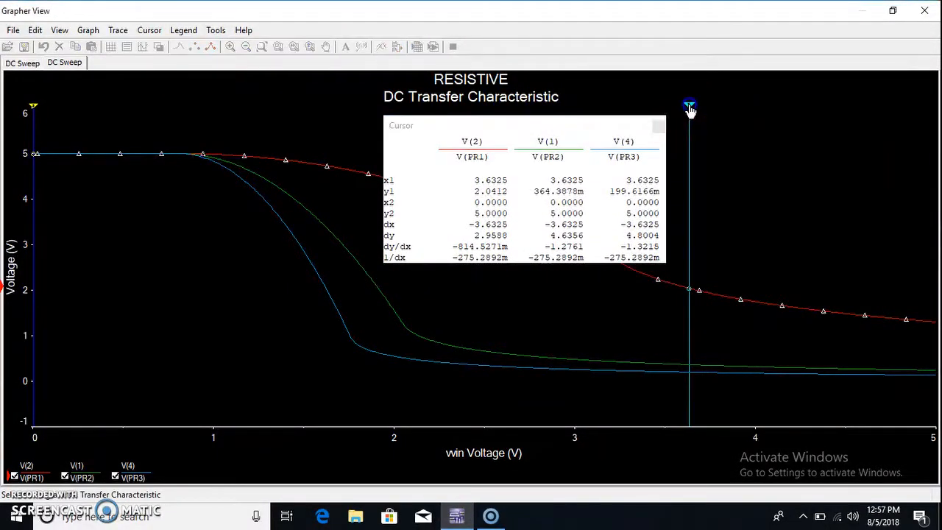
pyautogui.click(570, 128)
pyautogui.moveTo(570, 129); pyautogui.dragTo(575, 75)
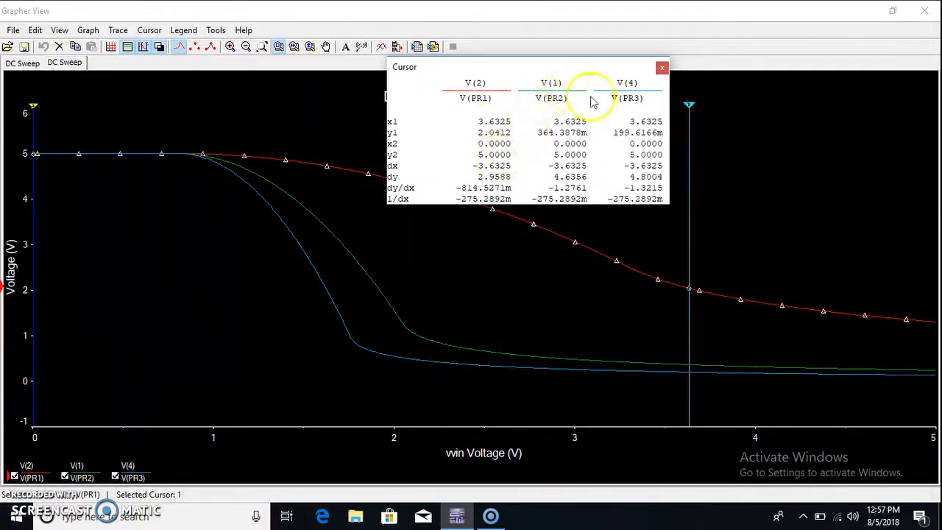
pyautogui.moveTo(560, 65); pyautogui.dragTo(823, 6)
pyautogui.moveTo(755, 4); pyautogui.dragTo(491, 11)
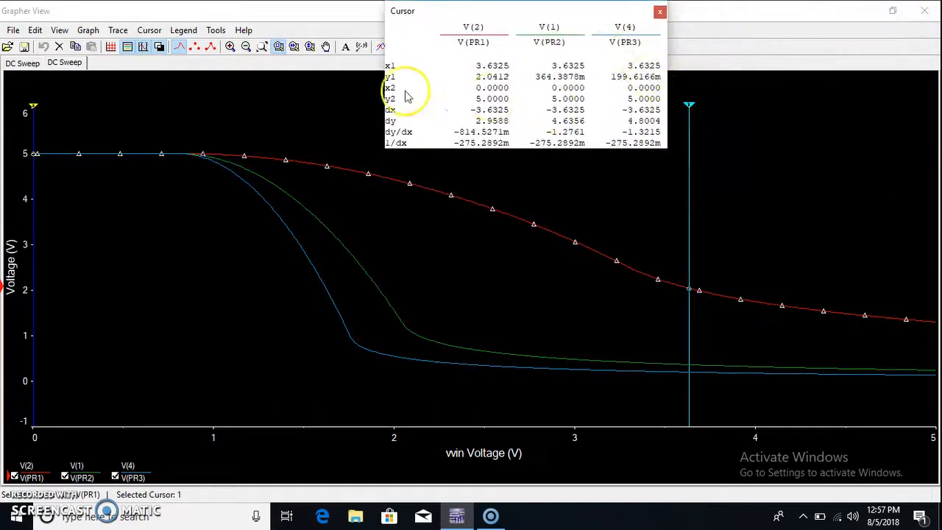
# Select the V(PR2) trace, move cursor 1 to 5 V and shift the readout box clear of the graph title
pyautogui.click(329, 233)
pyautogui.moveTo(509, 10)
pyautogui.mouseDown()
pyautogui.moveTo(728, 6)
pyautogui.moveTo(536, 91)
pyautogui.moveTo(523, 9)
pyautogui.mouseUp()
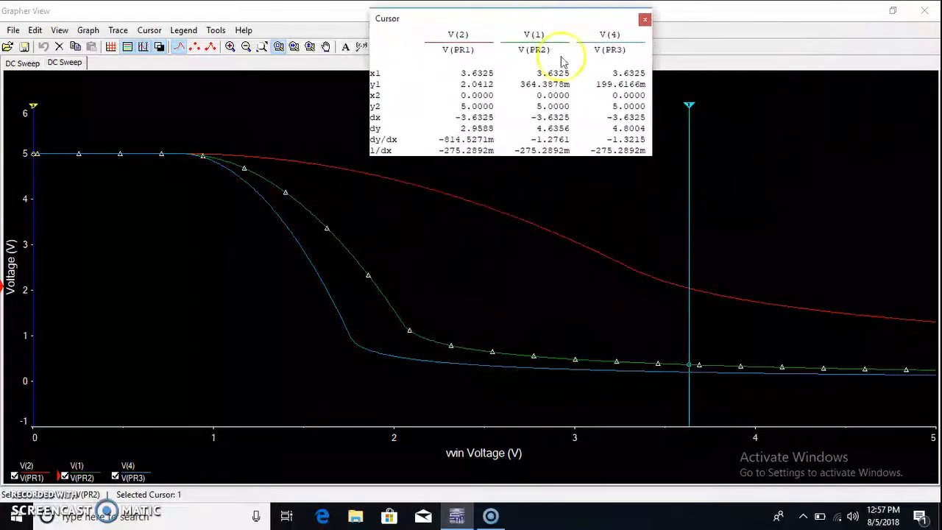
pyautogui.click(691, 131)
pyautogui.moveTo(691, 105); pyautogui.dragTo(938, 86)
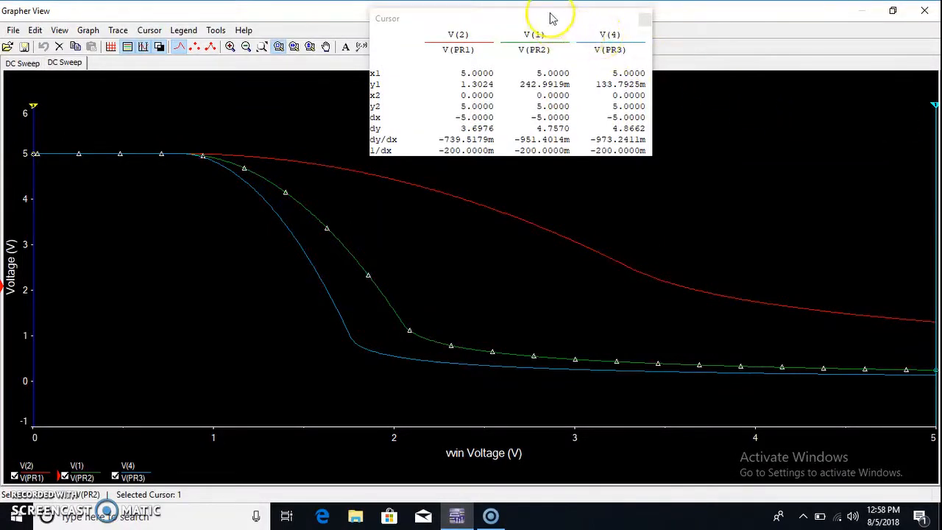
pyautogui.moveTo(536, 20); pyautogui.dragTo(717, 14)
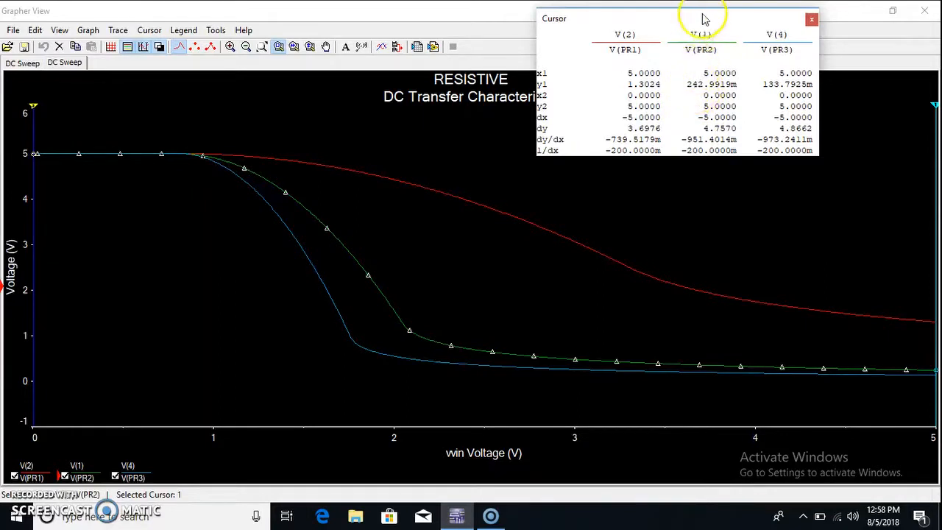
pyautogui.moveTo(702, 19); pyautogui.dragTo(745, 16)
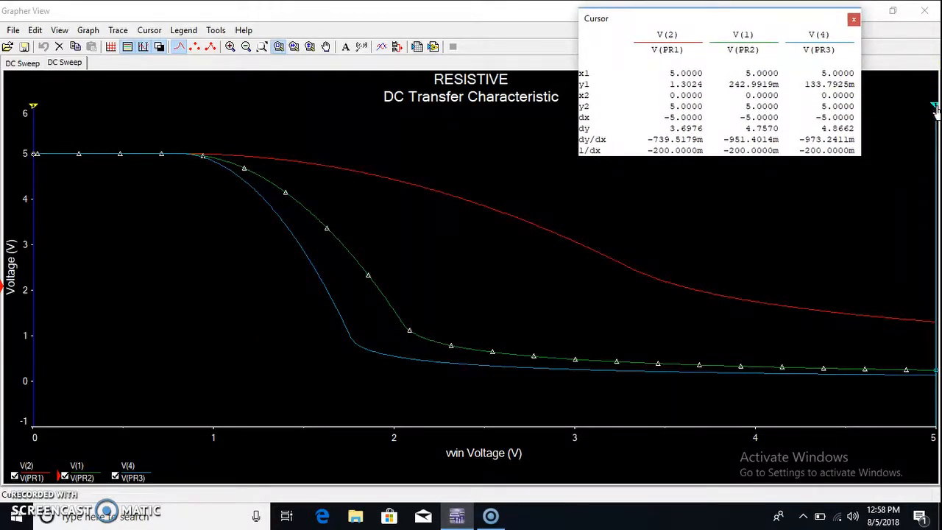
# Read the V(PR2) curve with cursor 1 at about 1.0 V and at about 2.31 V
pyautogui.moveTo(936, 109); pyautogui.dragTo(214, 126)
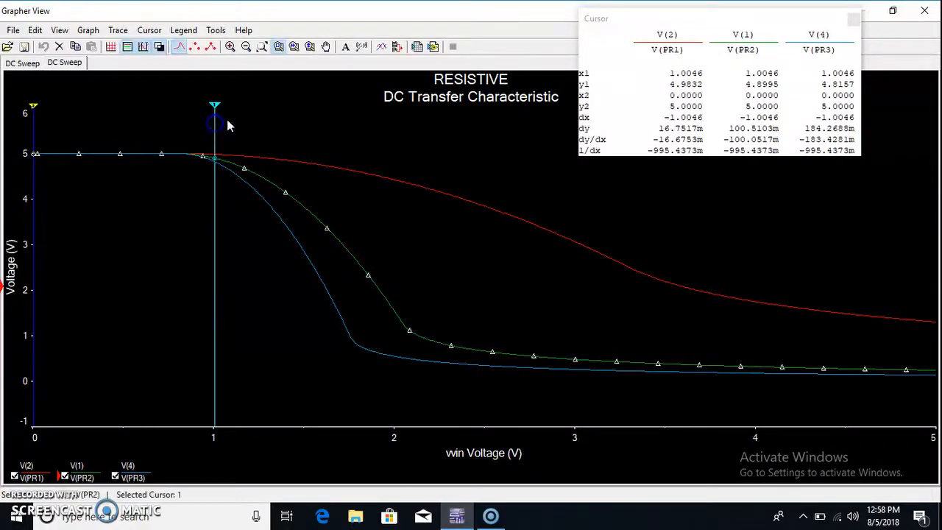
pyautogui.click(745, 73)
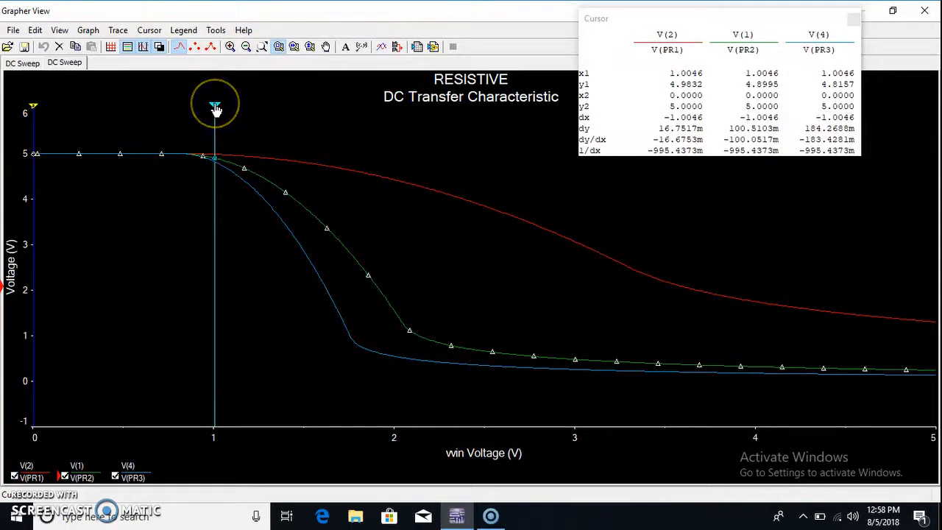
pyautogui.moveTo(215, 109); pyautogui.dragTo(452, 136)
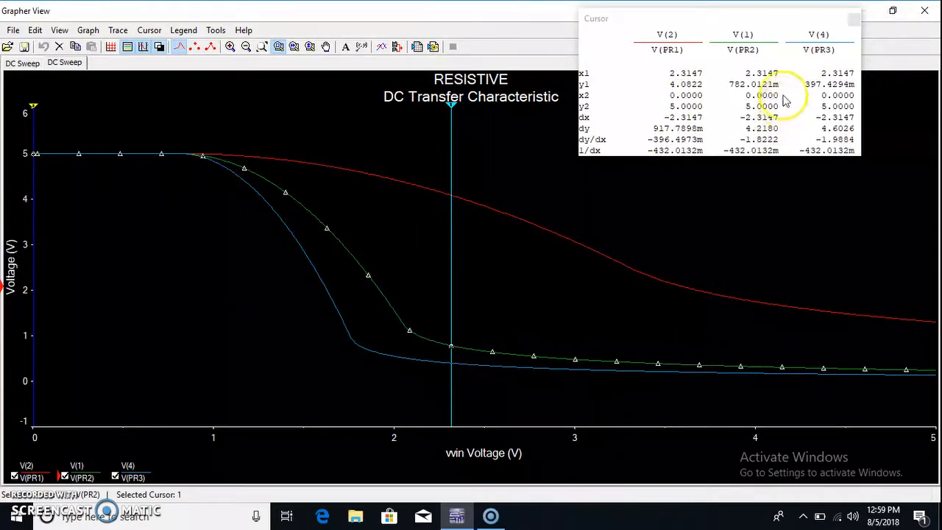
# Select the V(PR3) trace, move the readout box farther aside and read the output with cursor 1 at 5 V
pyautogui.click(312, 269)
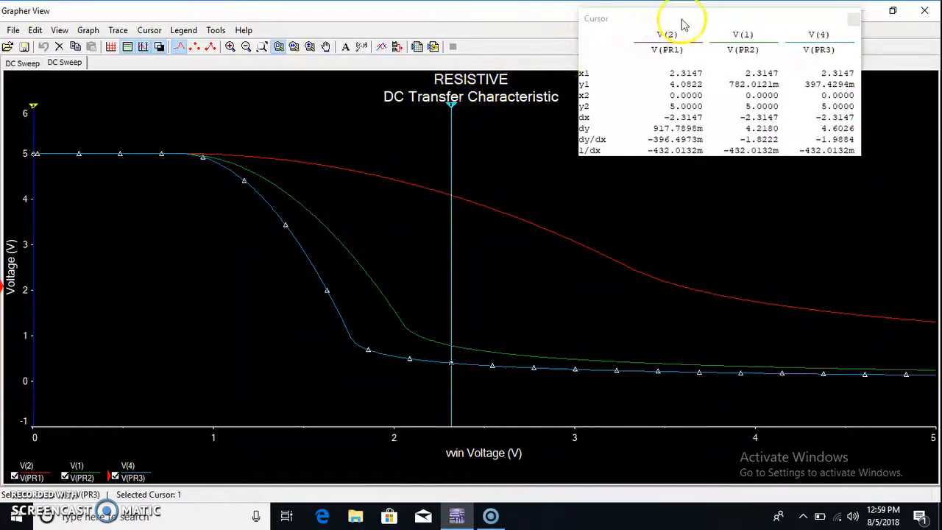
pyautogui.moveTo(682, 21); pyautogui.dragTo(743, 18)
pyautogui.moveTo(457, 102); pyautogui.dragTo(921, 112)
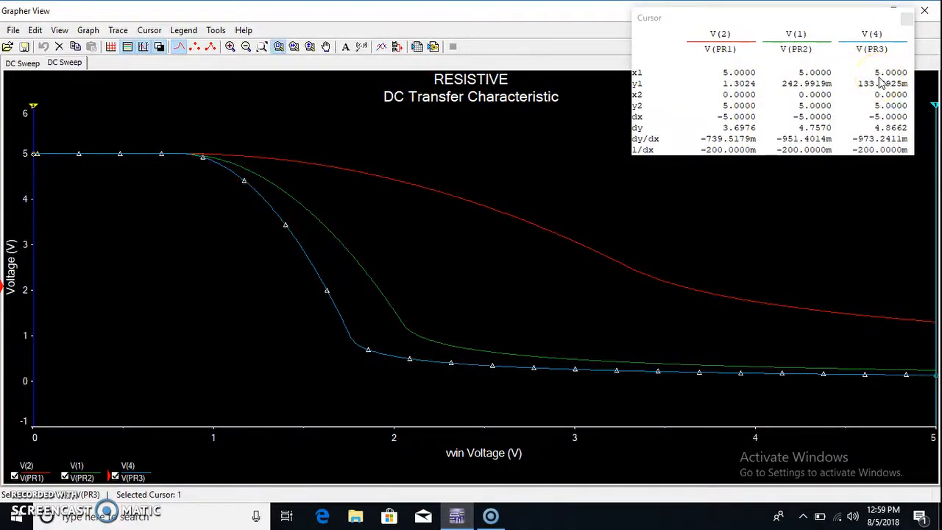
pyautogui.click(869, 96)
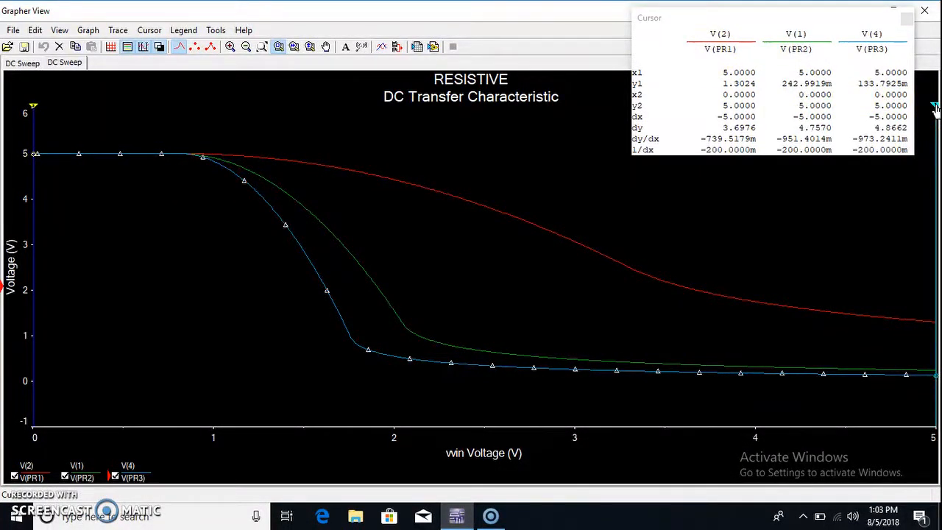
# Read the V(PR3) curve with cursor 1 at about 0.92 V and at about 1.91 V
pyautogui.moveTo(936, 109); pyautogui.dragTo(199, 165)
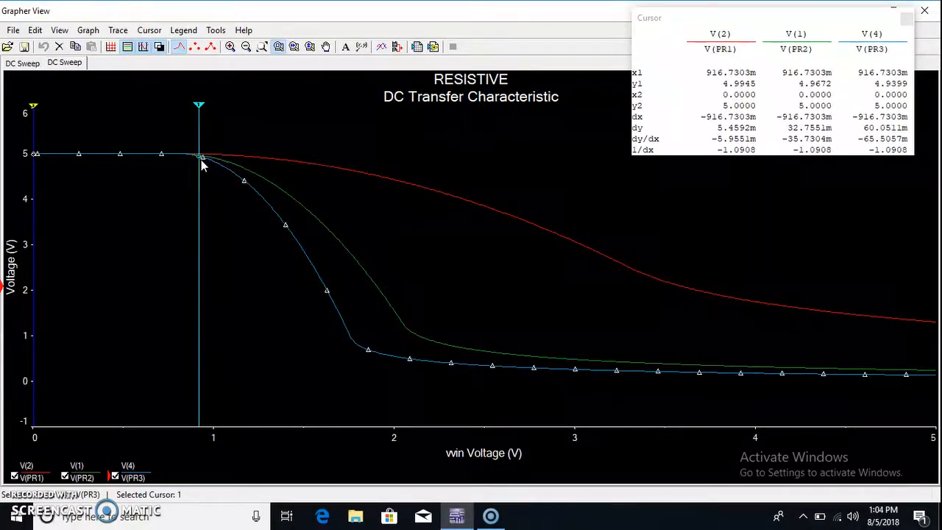
pyautogui.click(225, 171)
pyautogui.click(911, 93)
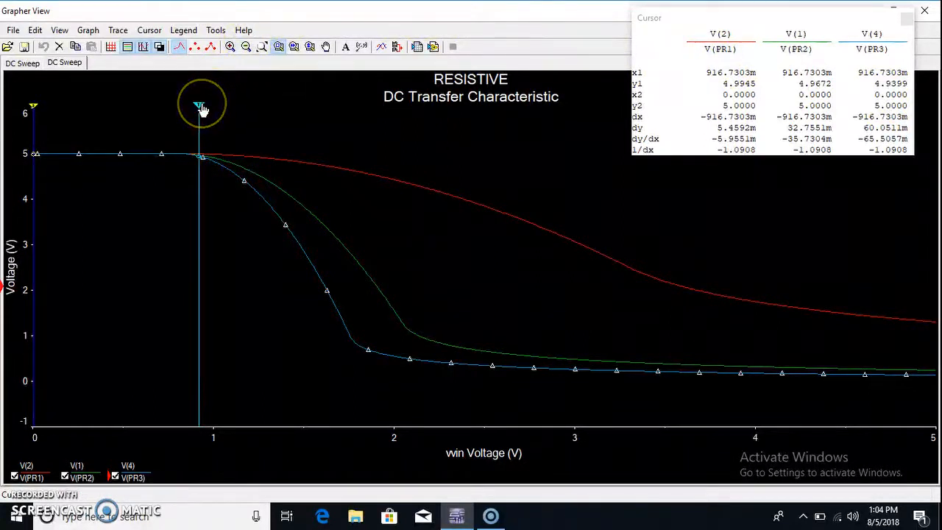
pyautogui.moveTo(203, 108); pyautogui.dragTo(379, 123)
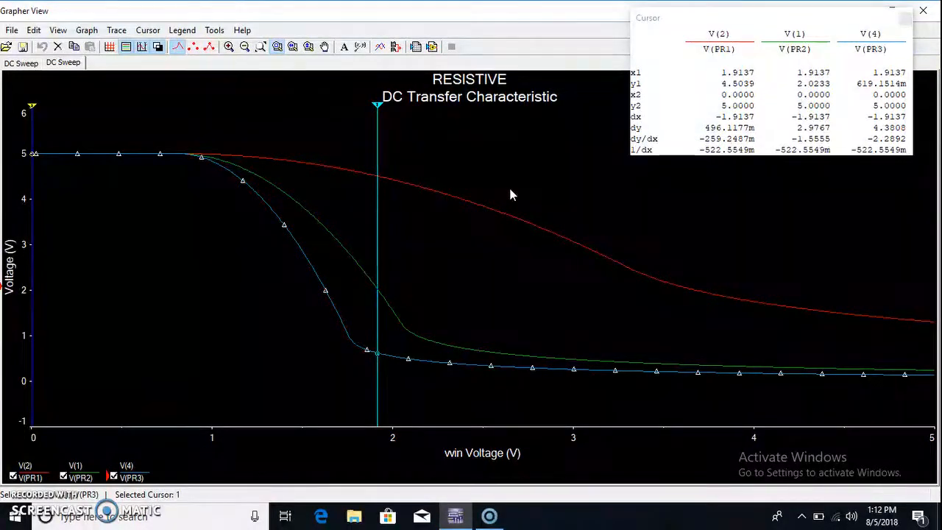
pyautogui.click(470, 194)
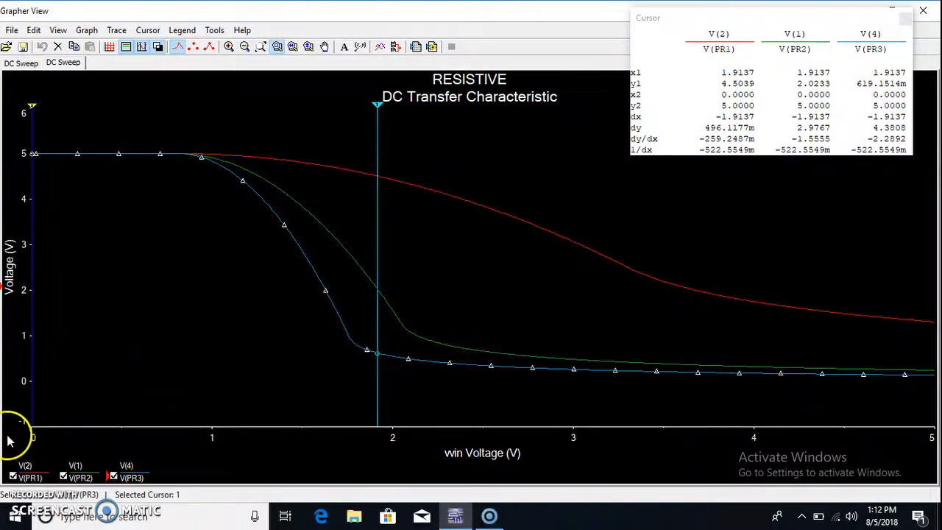